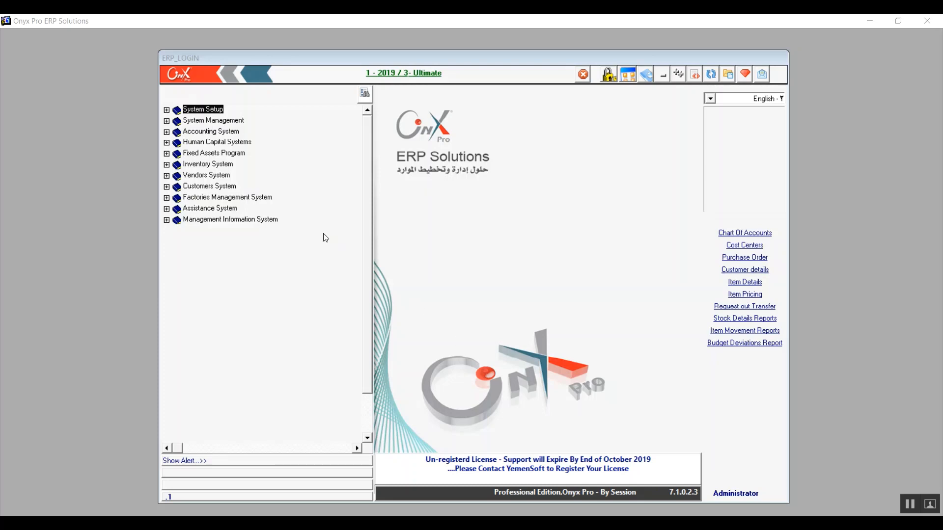
Step: Open the Branch Details form under System Setup and make the existing branch record editable
left_click(166, 110)
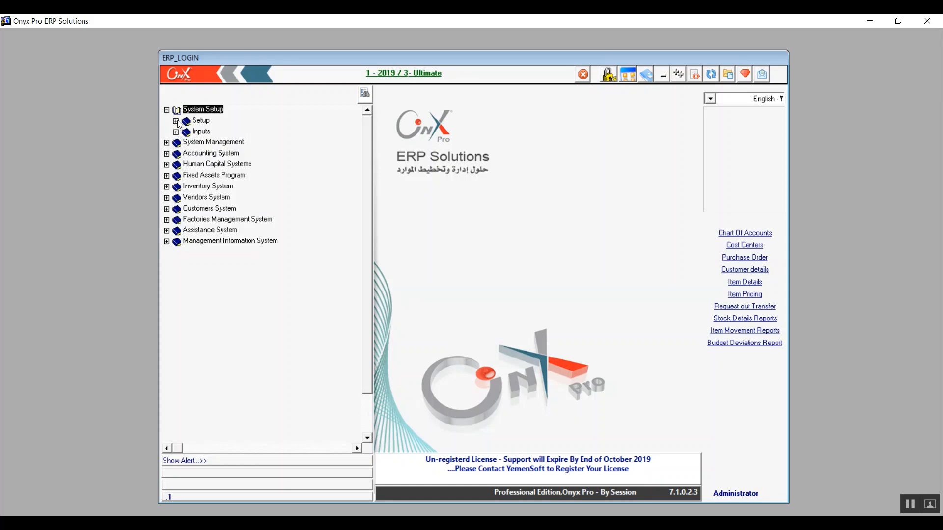
left_click(176, 121)
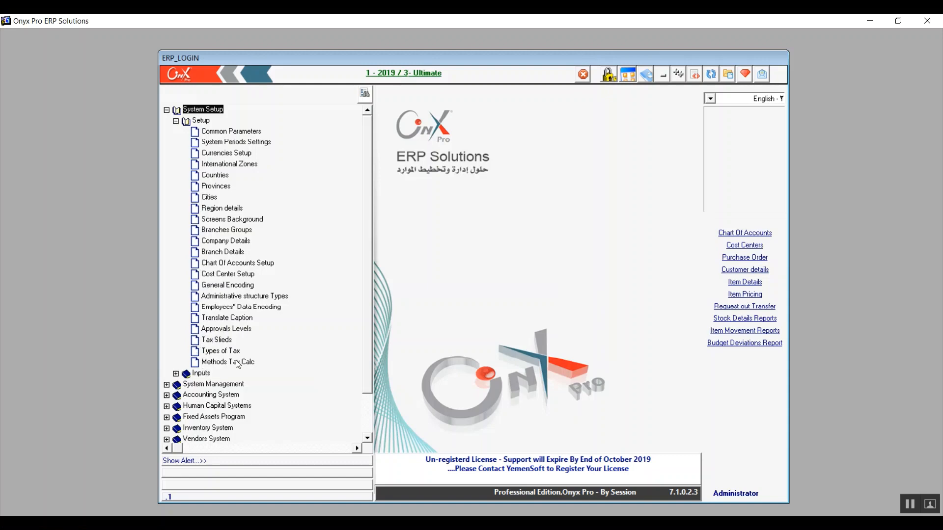
left_click(228, 254)
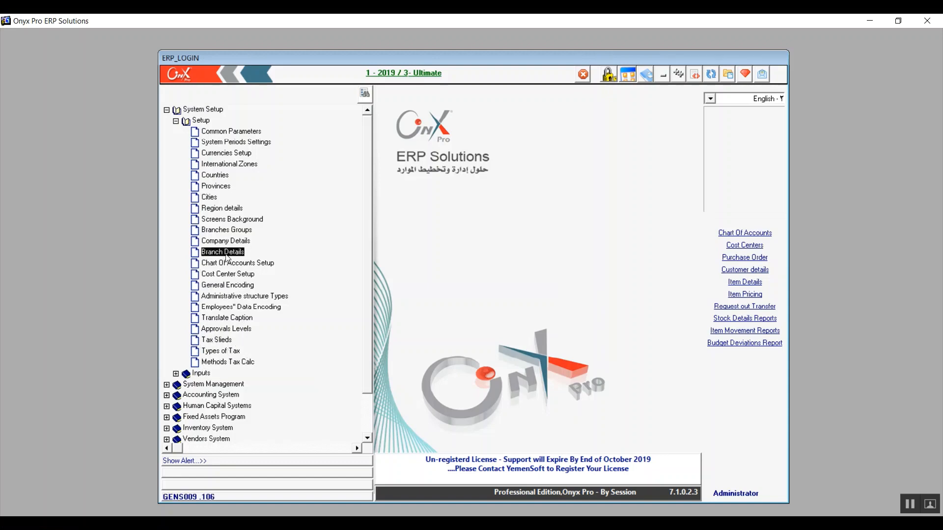
double_click(214, 254)
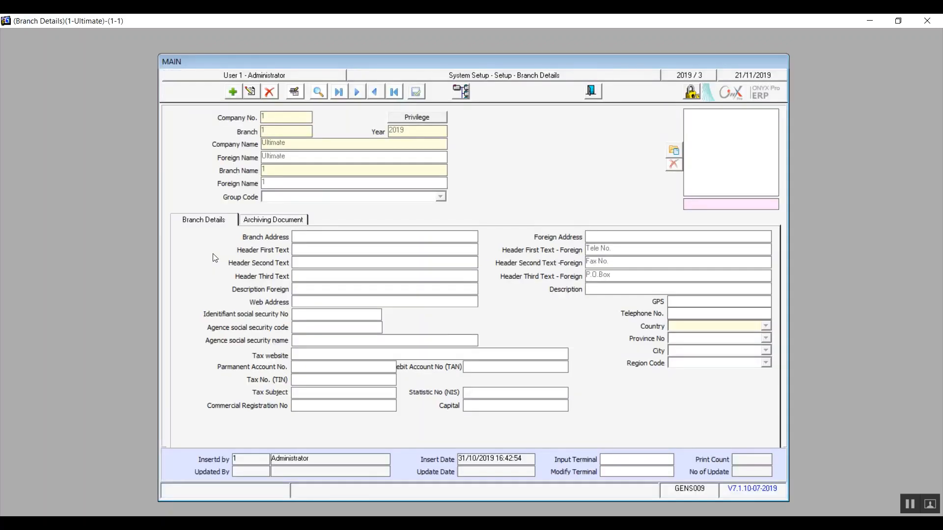
left_click(250, 91)
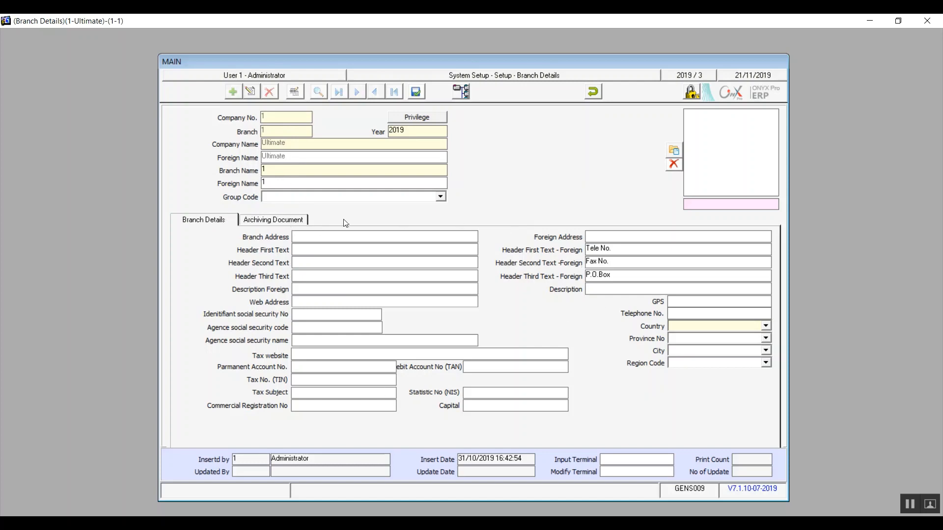
left_click(272, 222)
left_click(221, 221)
Step: Set the branch name and its foreign name to "Egypt branch" and assign the group code 1-فروع مصر
left_click(275, 171)
key("BackSpace")
type("Egypt branch")
double_click(315, 168)
key("shift+Left")
key("shift+Left")
left_click_drag(312, 171, 229, 175)
key("ctrl+c")
left_click(283, 180)
key("BackSpace")
key("ctrl+v")
left_click(443, 198)
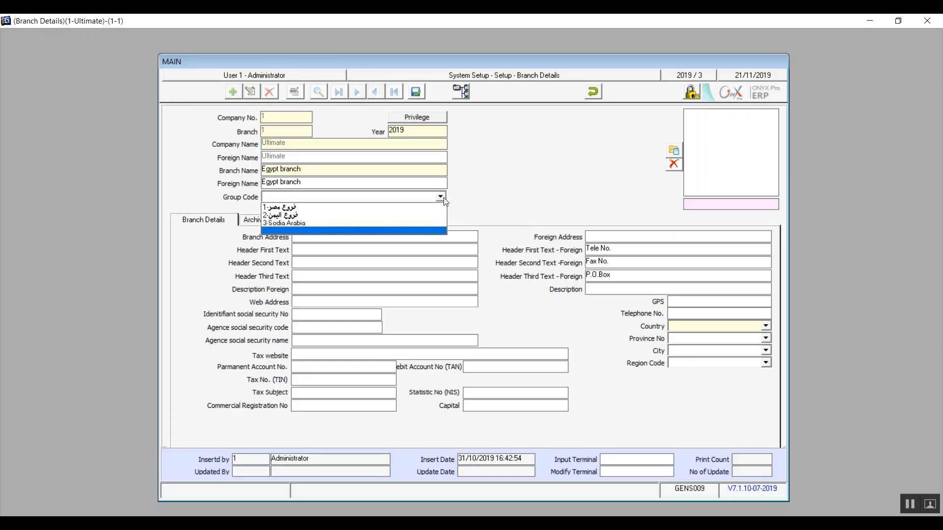
left_click(325, 209)
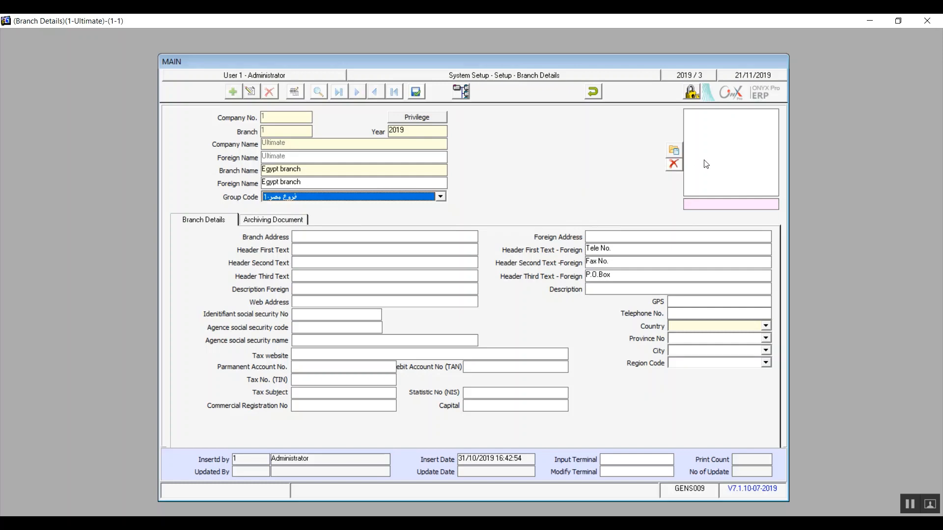
left_click(676, 150)
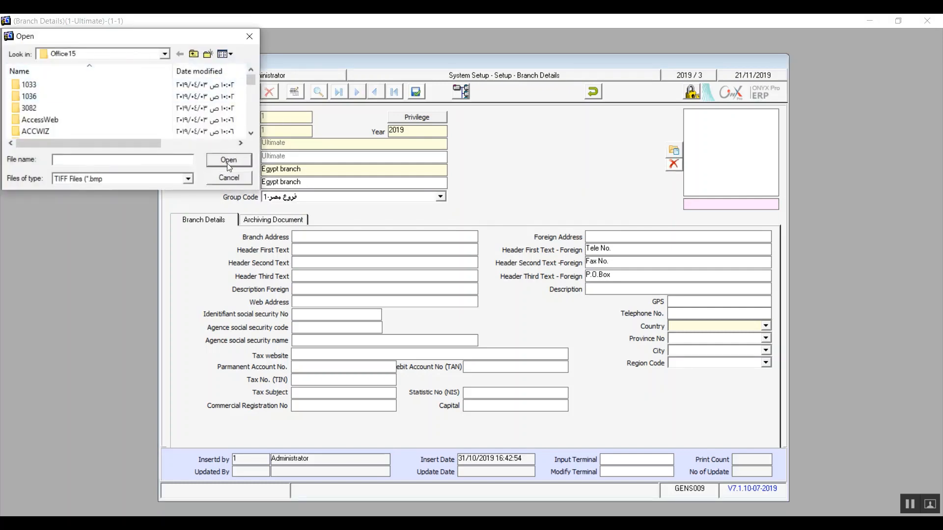
left_click(194, 55)
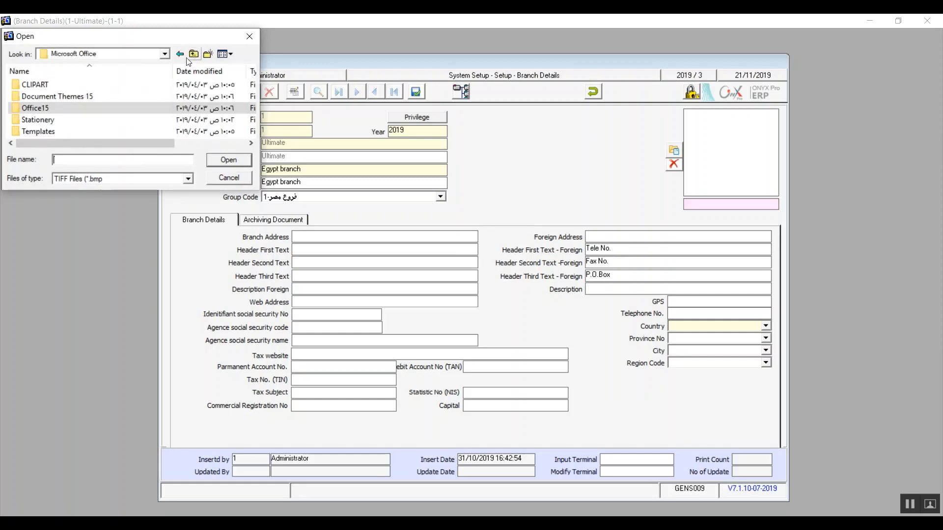
left_click(238, 180)
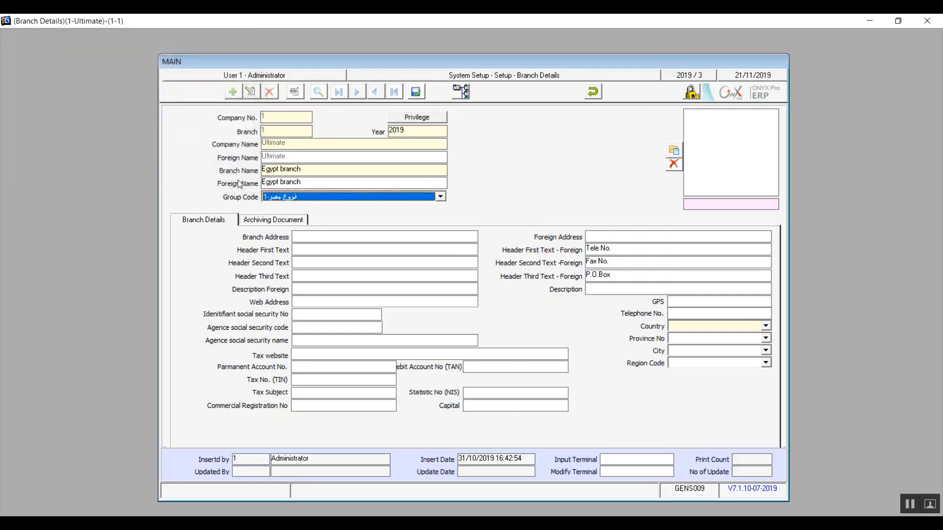
left_click(672, 152)
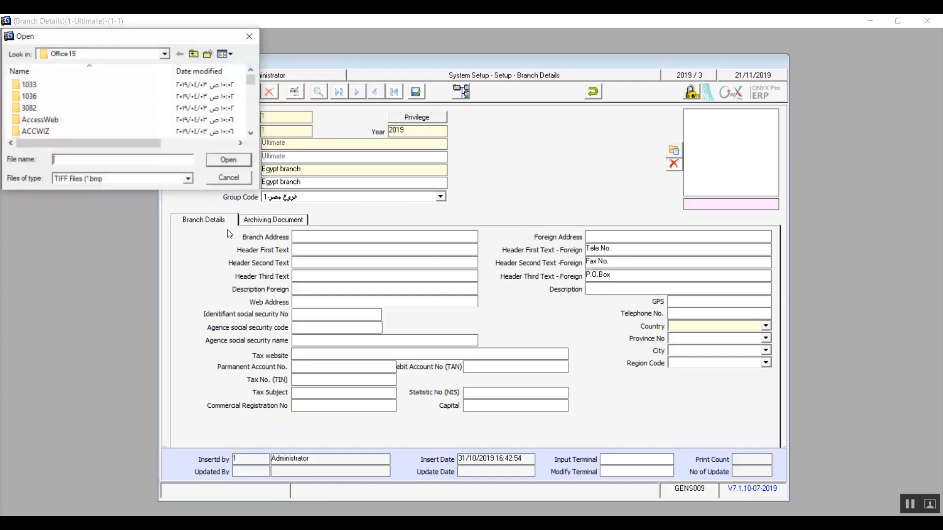
left_click(228, 178)
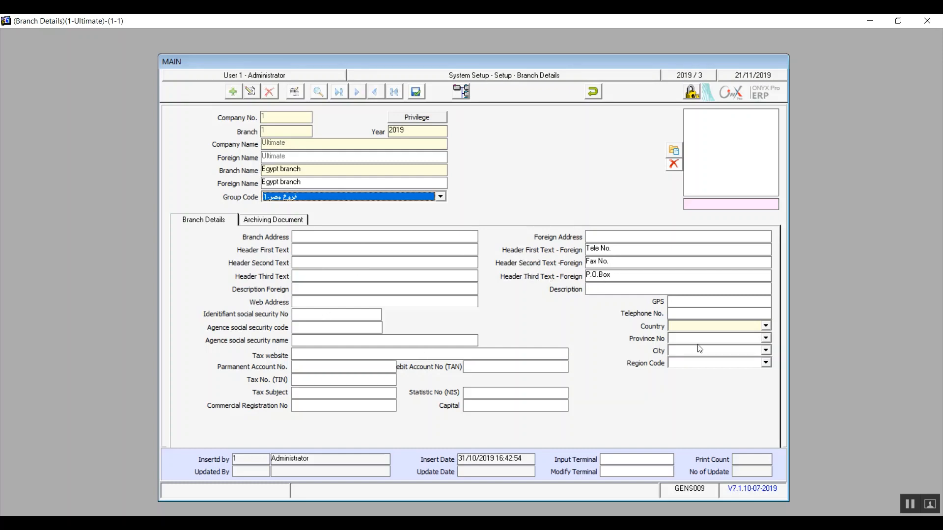
Step: Set the branch's country to 1-مصر
left_click(765, 326)
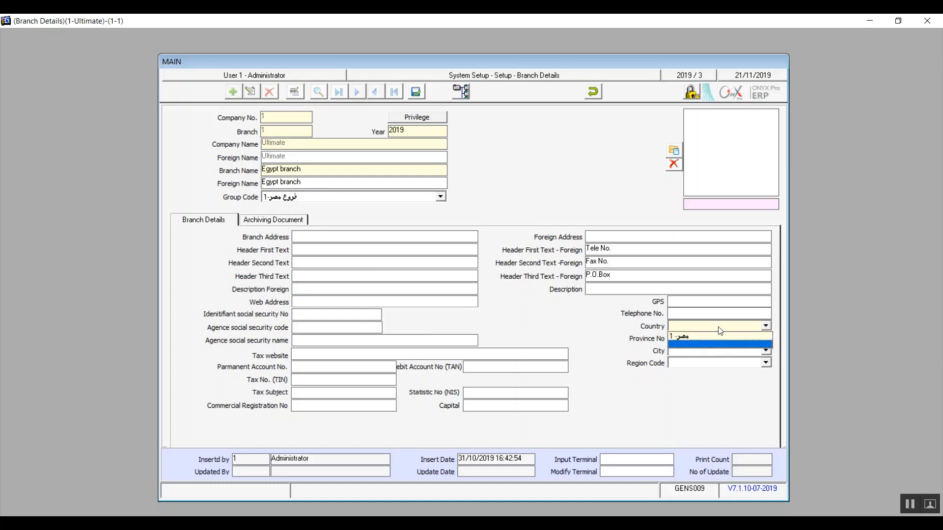
left_click(691, 335)
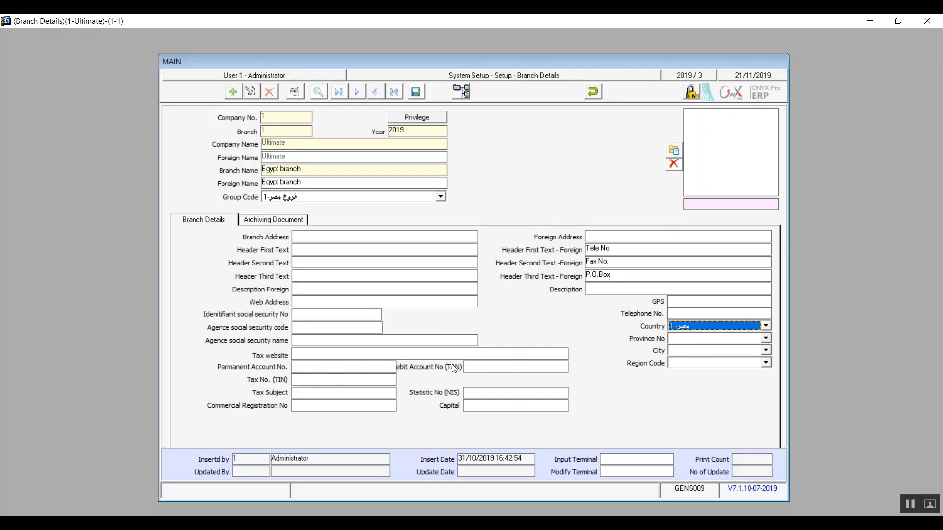
Step: Add a Commercial Register archiving document to the branch with document number 36524 and issue date 01/12/2019
left_click(257, 221)
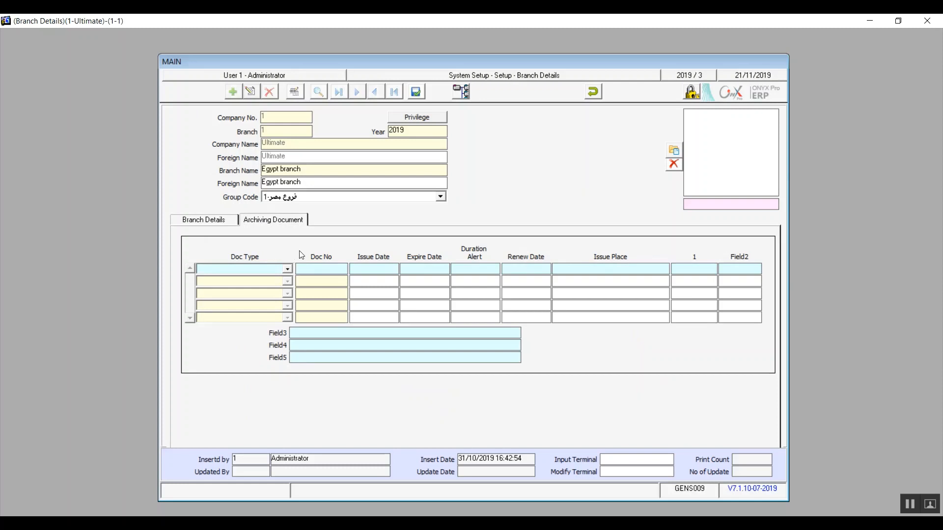
left_click(288, 269)
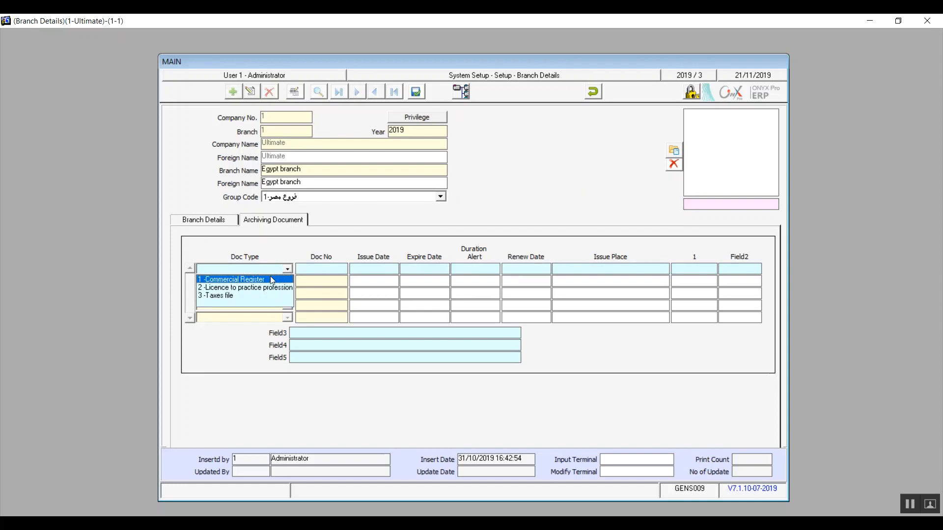
left_click(271, 280)
left_click(316, 268)
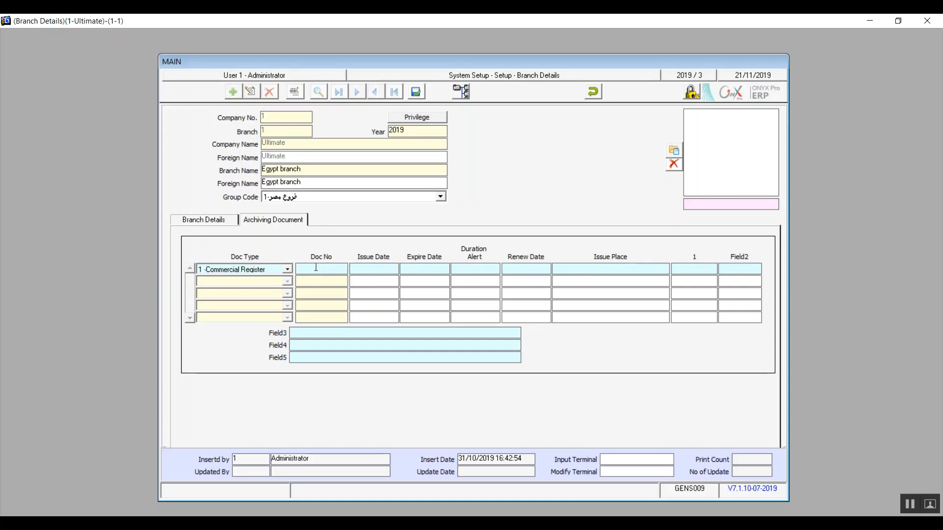
type("36524")
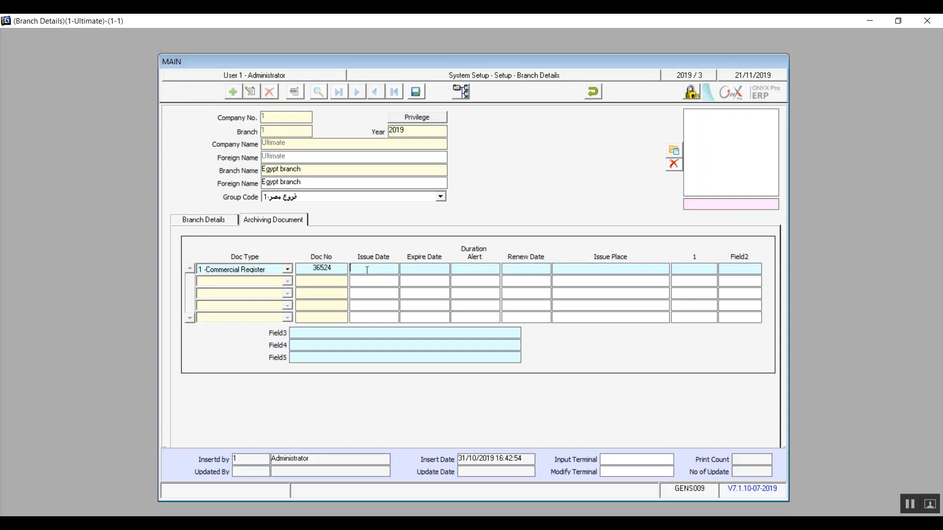
type("1/")
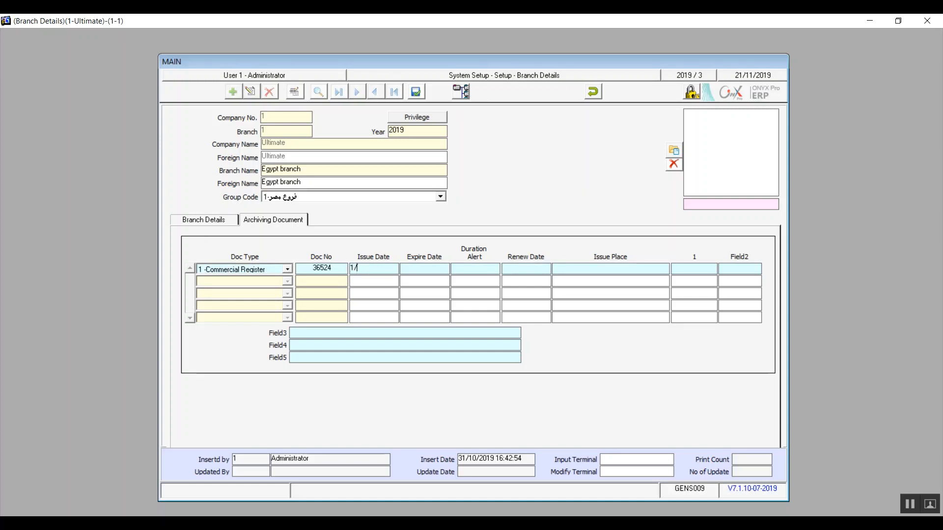
type("12/2019")
Step: Set the Commercial Register document's expire date to 01/06/2020 and its duration alert to 5
left_click(429, 267)
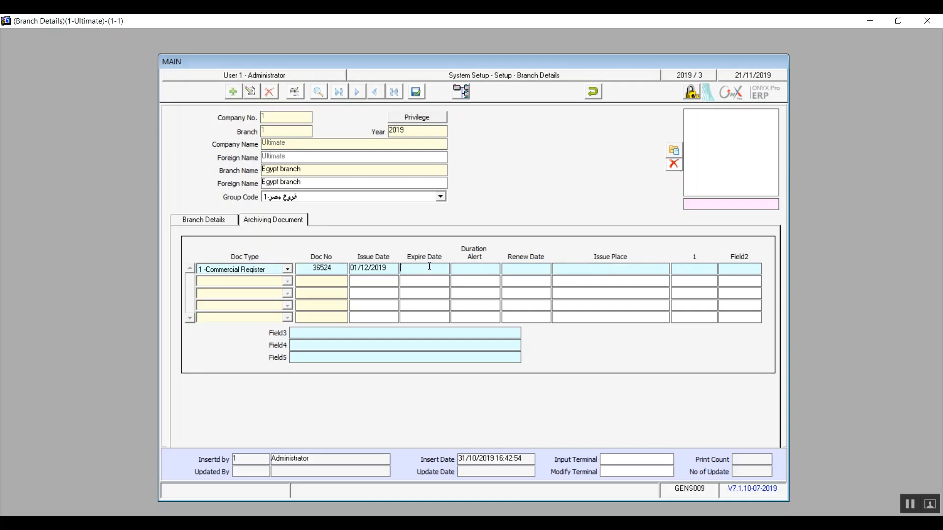
type("1/6/201")
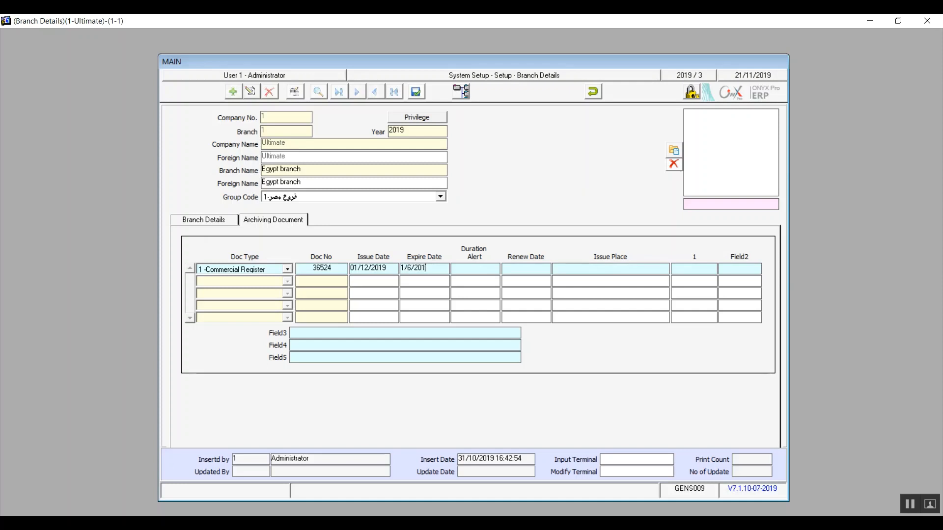
type("9")
key("BackSpace")
key("BackSpace")
type("20")
left_click(477, 268)
type("1")
key("BackSpace")
type("5")
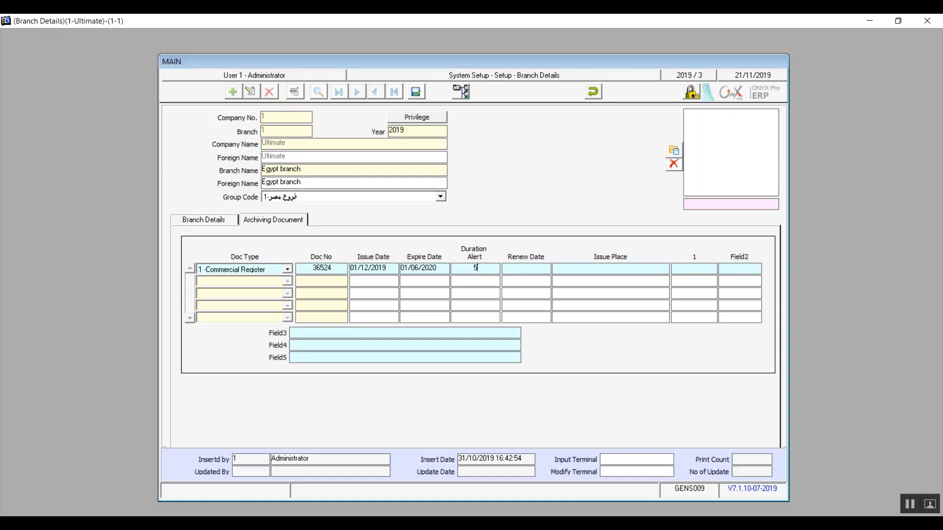
Step: Complete the document with renew date 01/06/2020 and issue place "Cairo office", and save the branch record
left_click(525, 270)
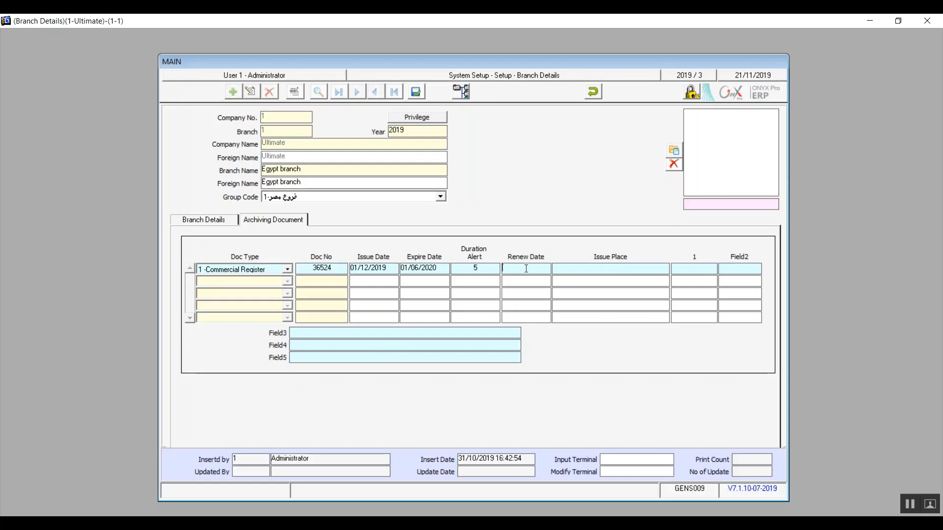
type("1/6/2020")
left_click(561, 270)
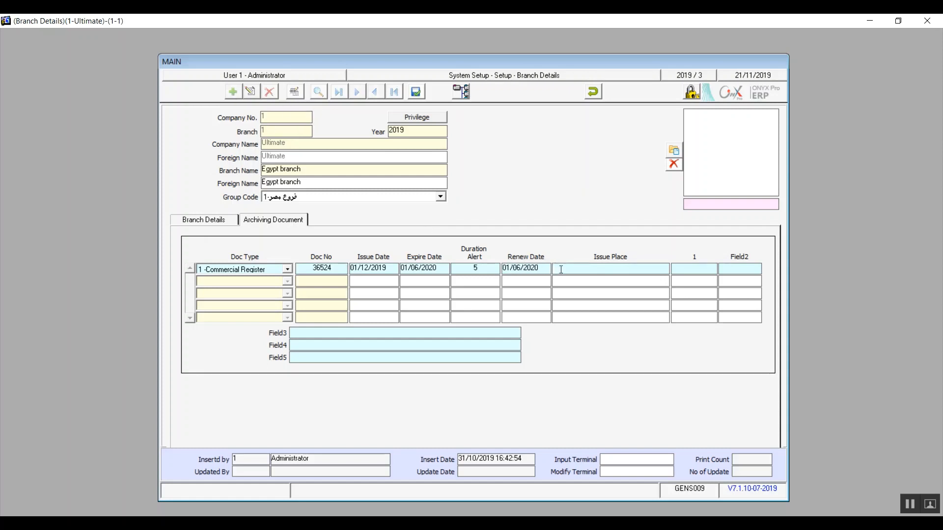
type("Cair")
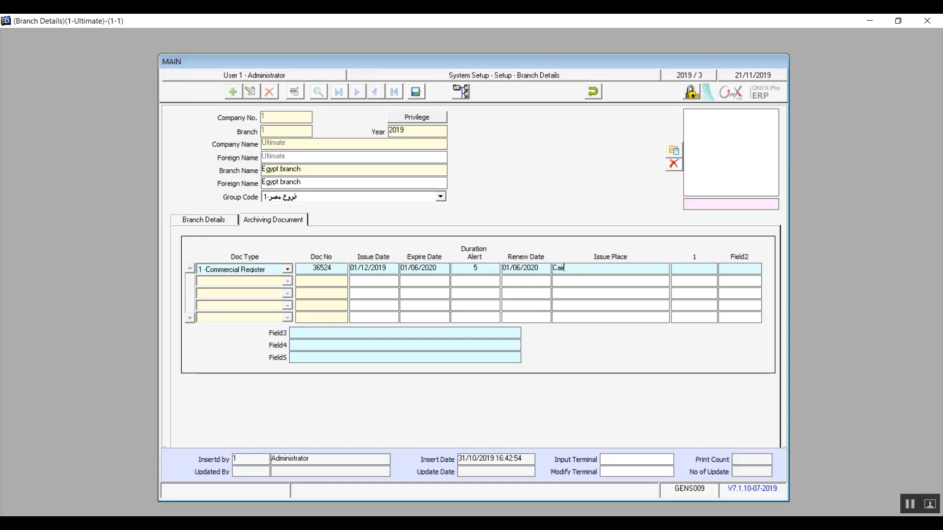
type("o office")
left_click(416, 91)
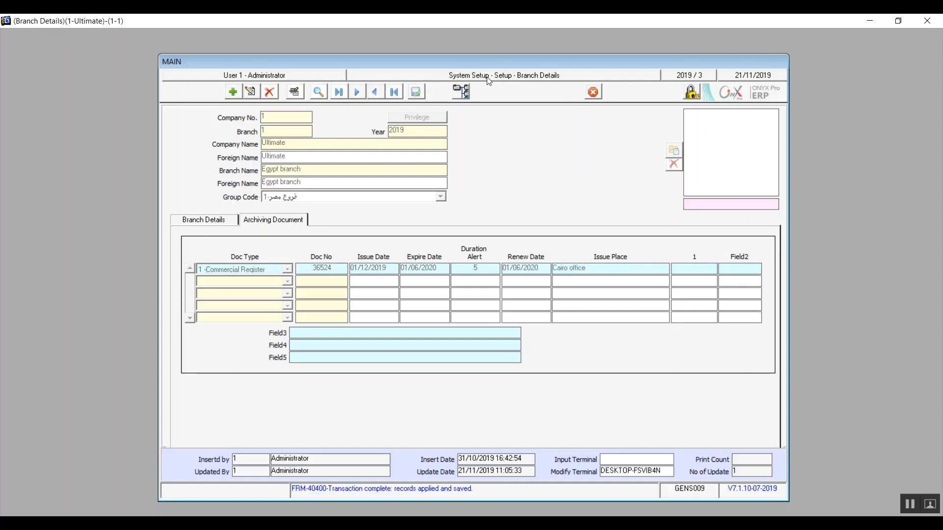
left_click(593, 92)
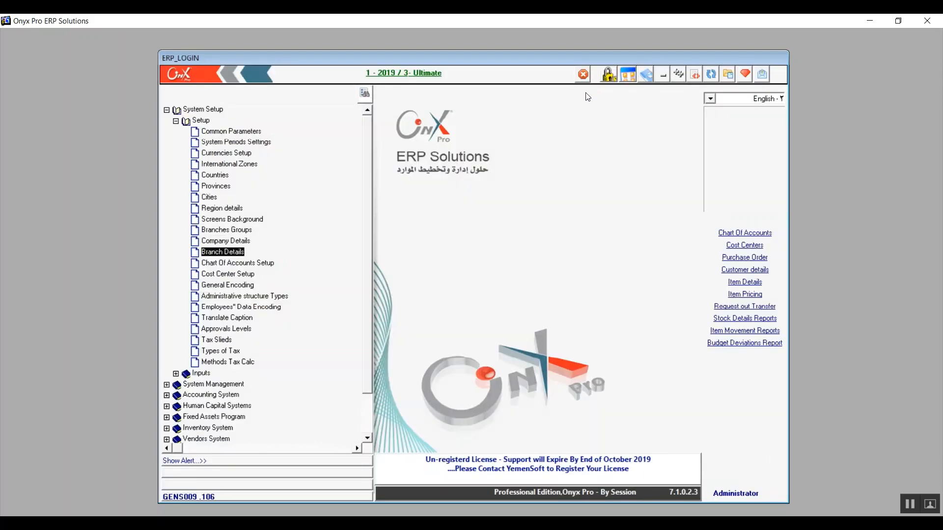
Step: Open Chart Of Accounts Setup and review its account types, groups, classification and report types pages
double_click(247, 264)
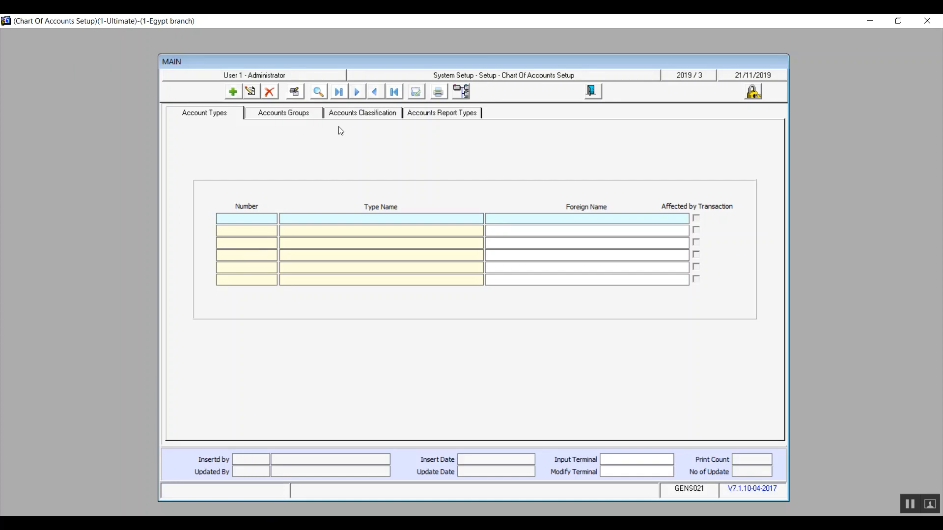
left_click(359, 115)
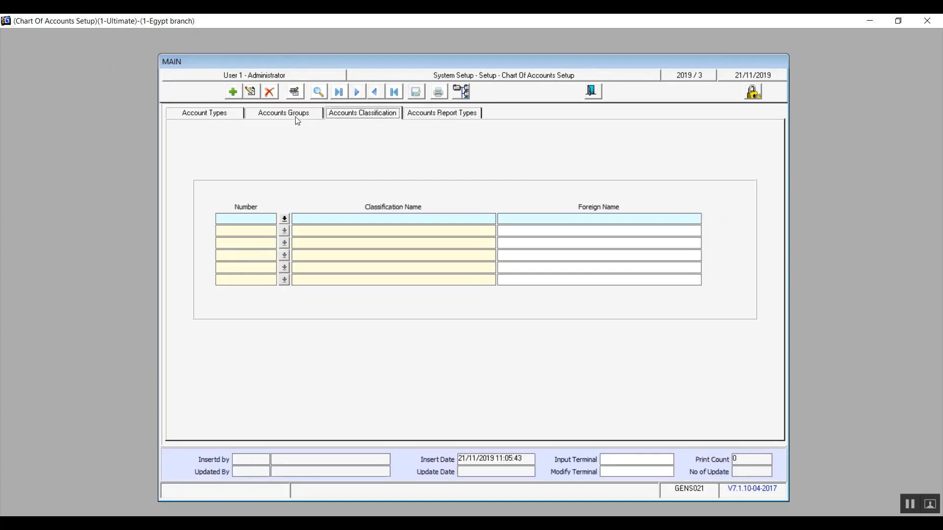
left_click(220, 117)
left_click(269, 119)
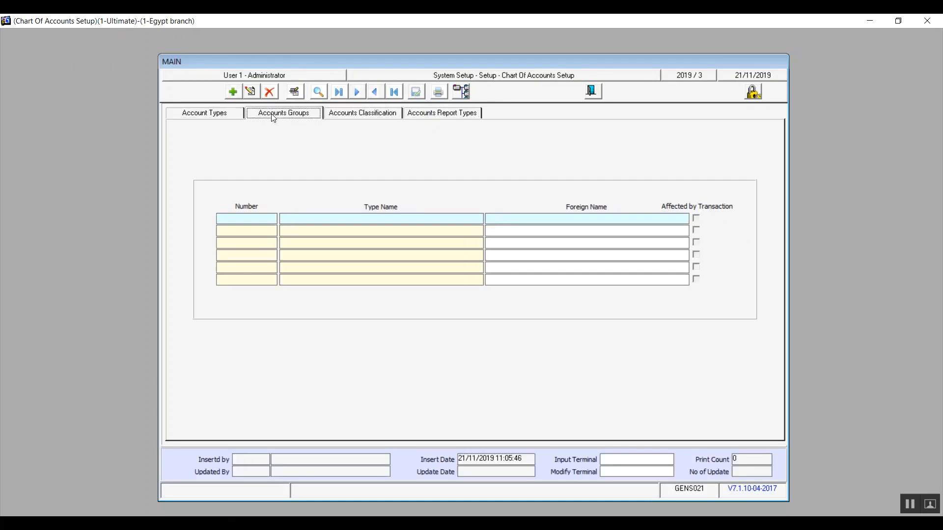
left_click(209, 118)
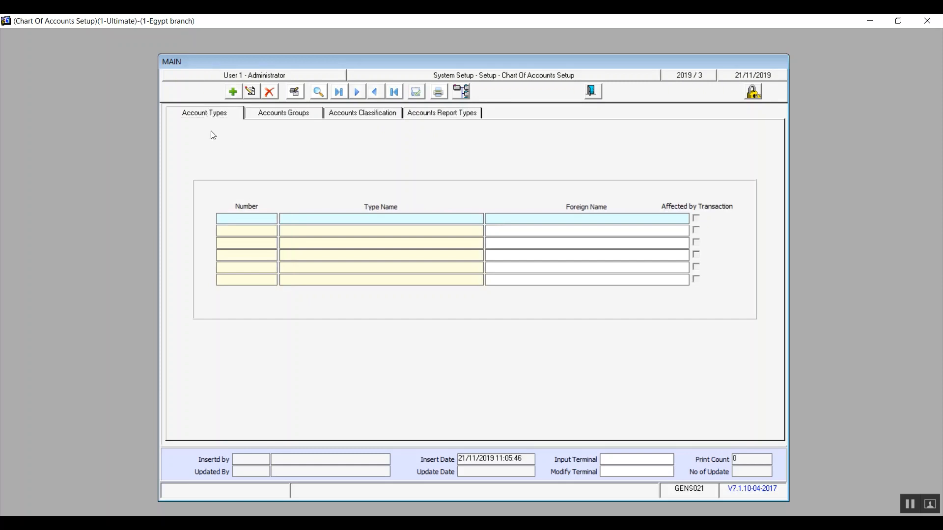
left_click(290, 120)
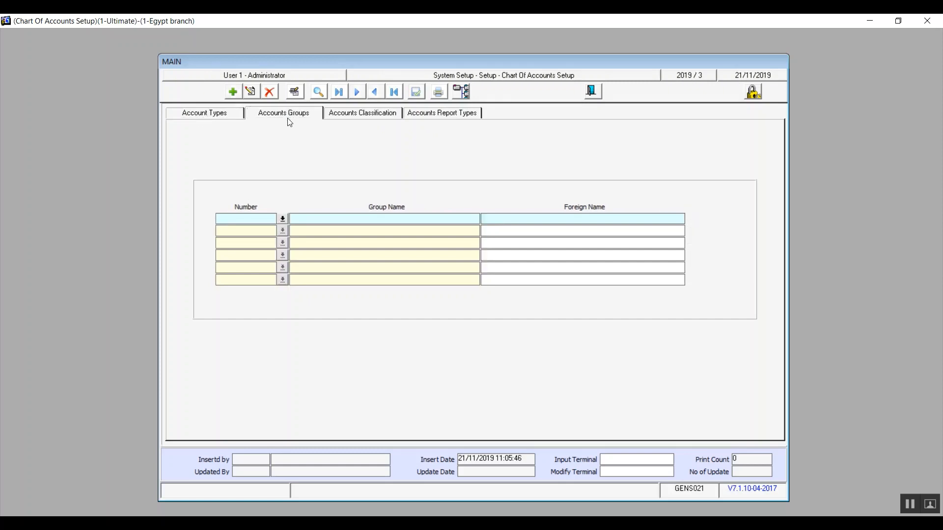
left_click(365, 117)
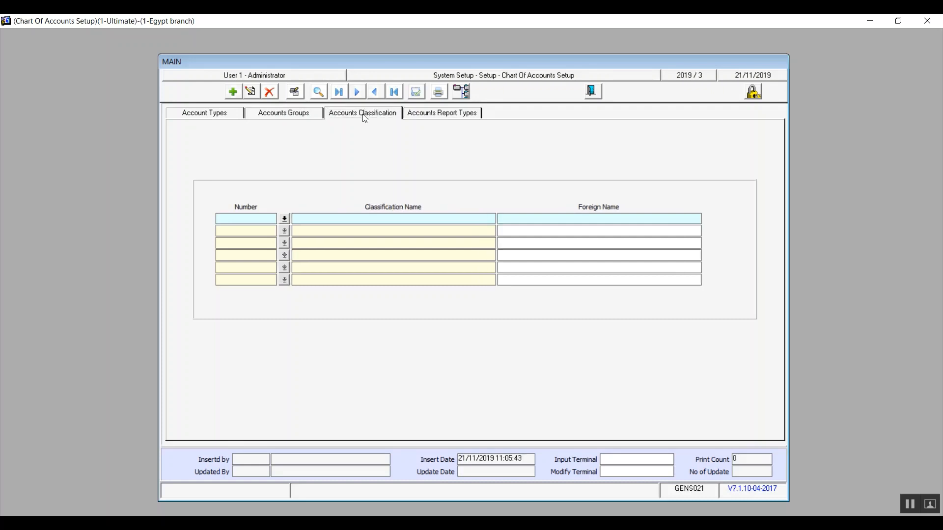
left_click(430, 120)
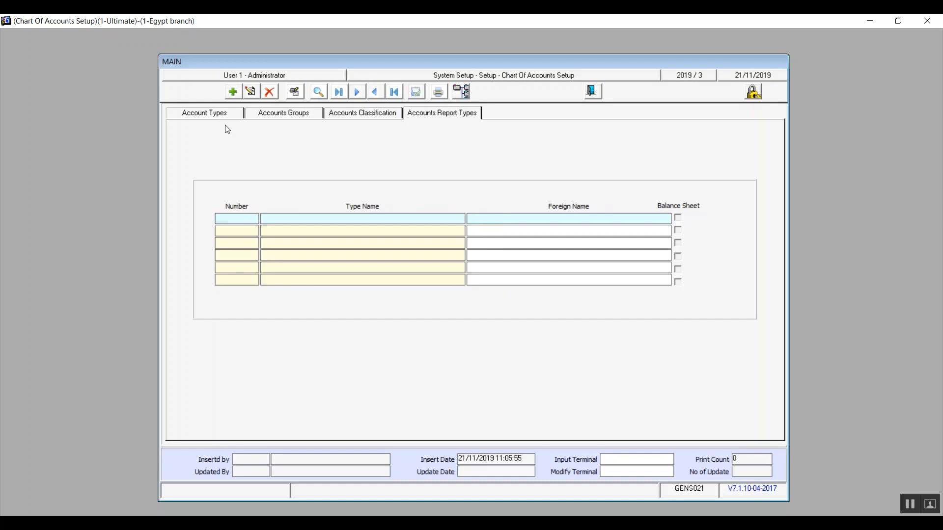
left_click(214, 113)
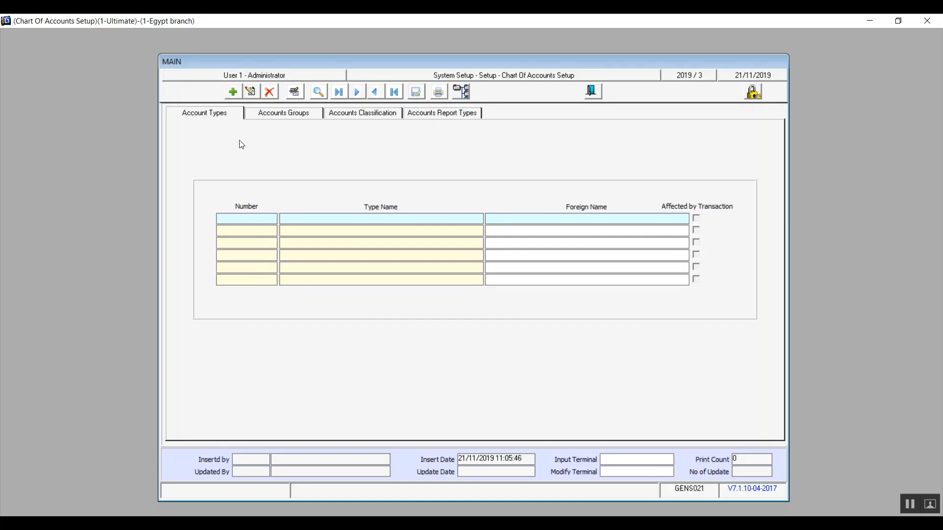
Step: Add account types 1 "Main" and 2 "Sub account", and toggle Affected by Transaction for the Main type
left_click(240, 94)
type("Ma")
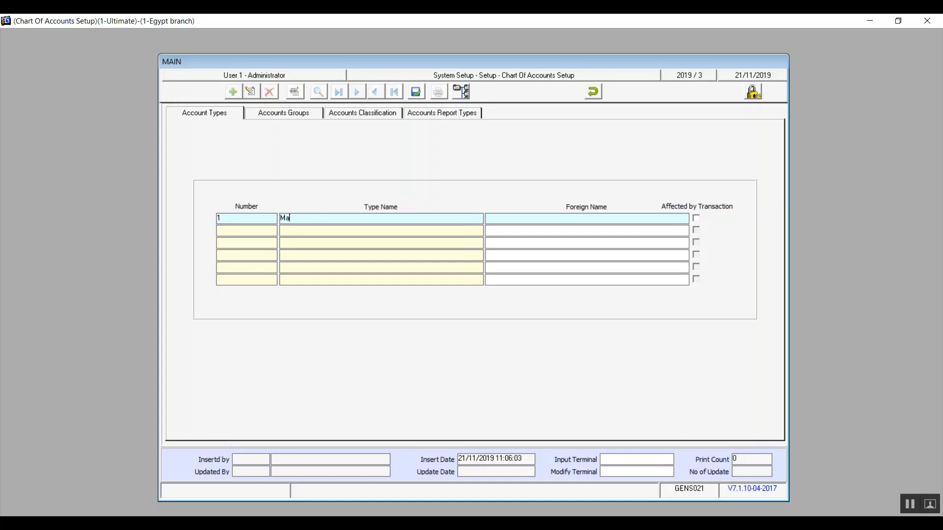
type("in")
left_click(256, 230)
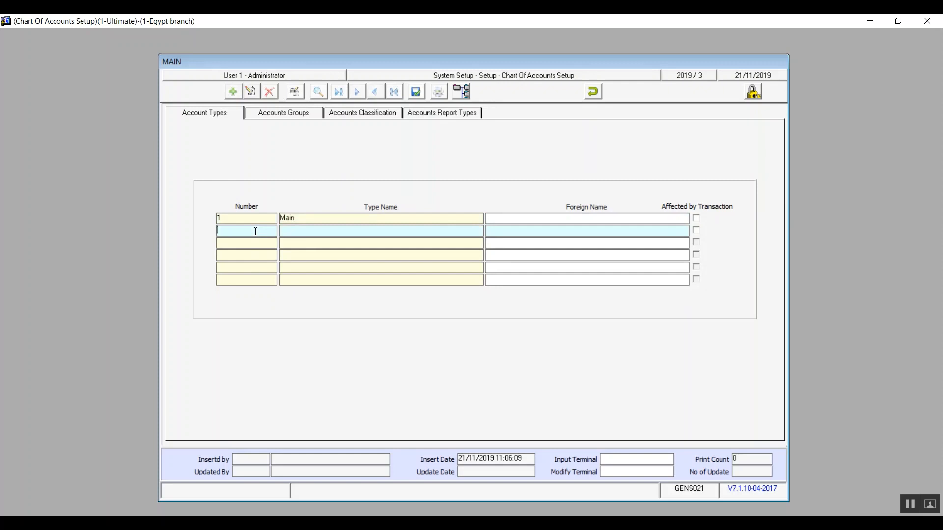
type("2")
type("Sub")
type(" account")
left_click(695, 218)
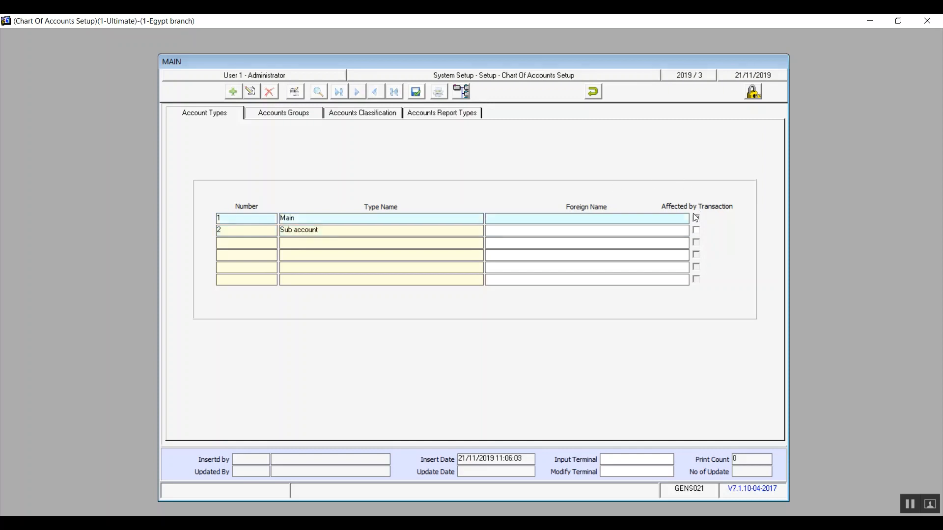
Step: Look over the accounts groups, classification and report types pages, and save the chart of accounts setup
left_click(303, 115)
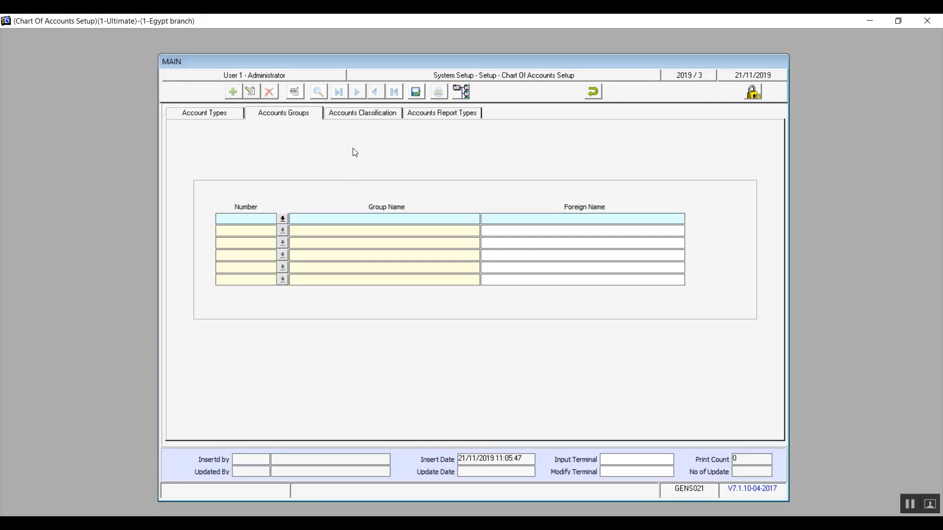
left_click(354, 118)
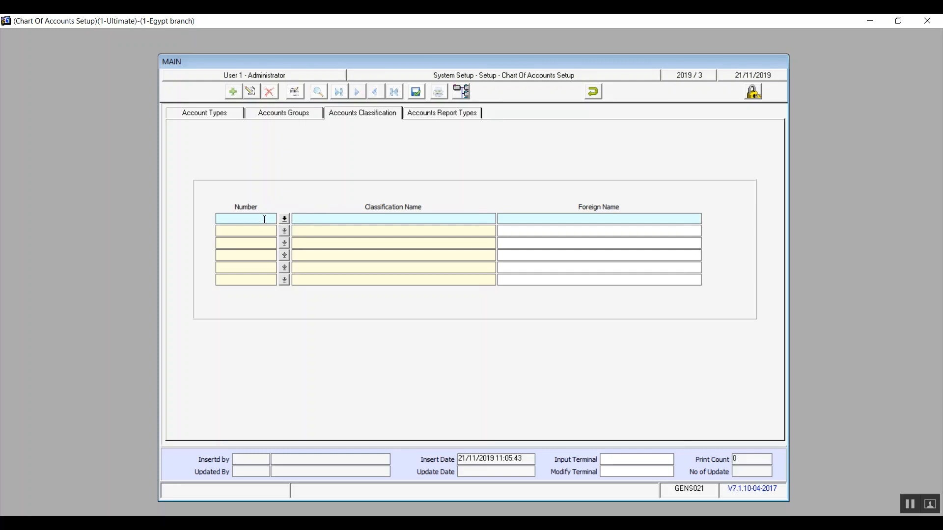
type("1")
key("BackSpace")
left_click(430, 115)
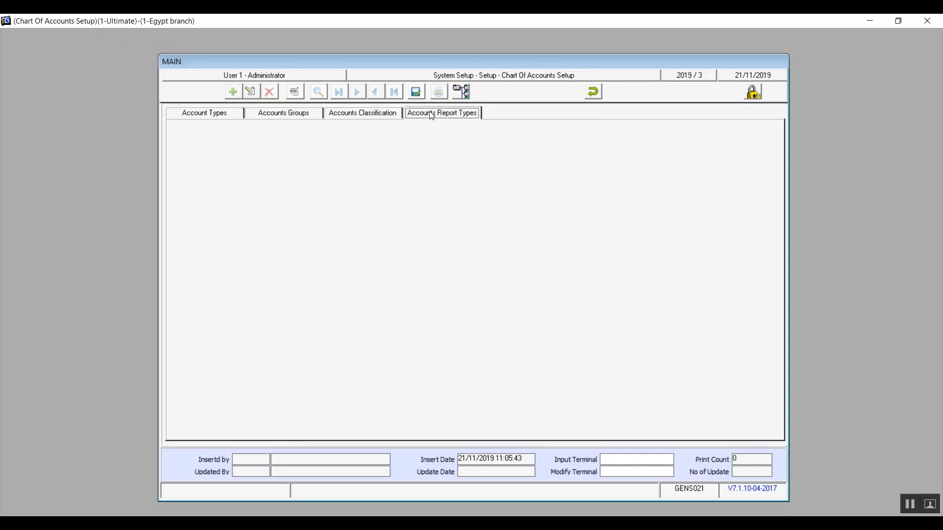
left_click(386, 115)
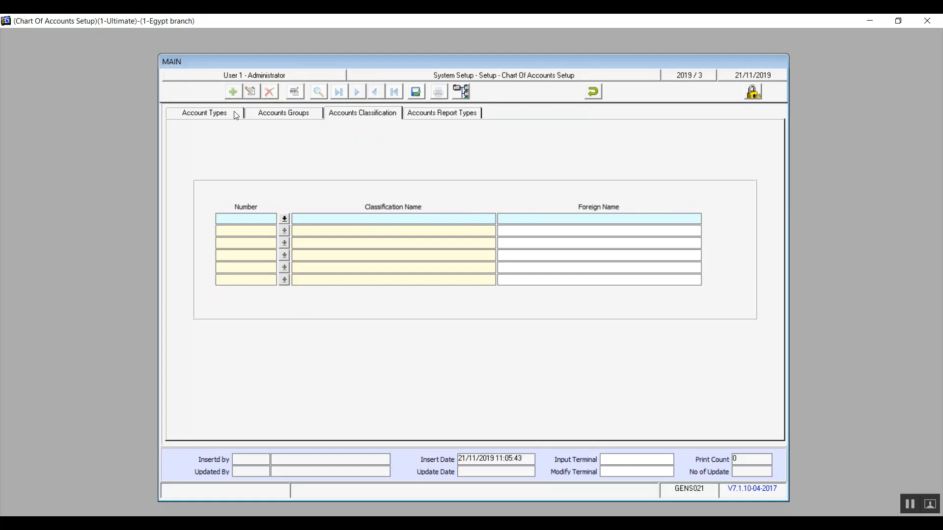
left_click(220, 116)
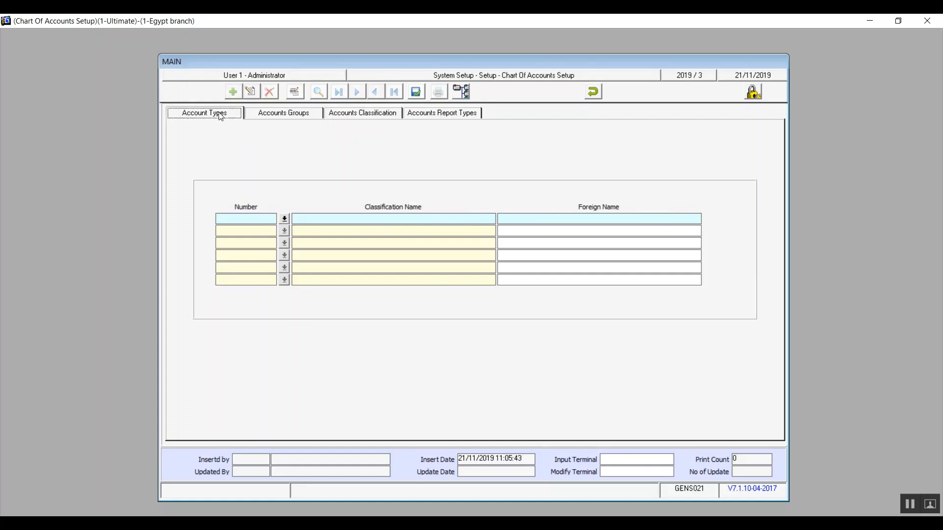
left_click(415, 91)
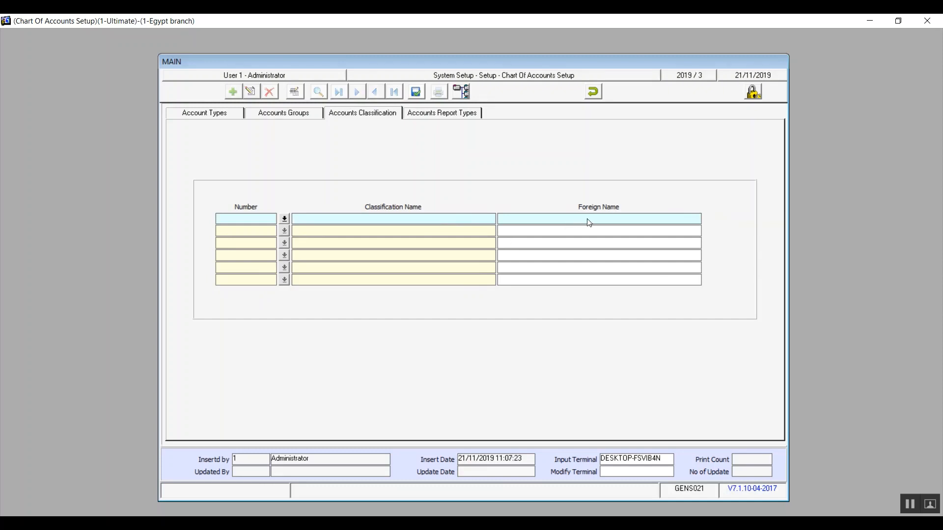
left_click(260, 231)
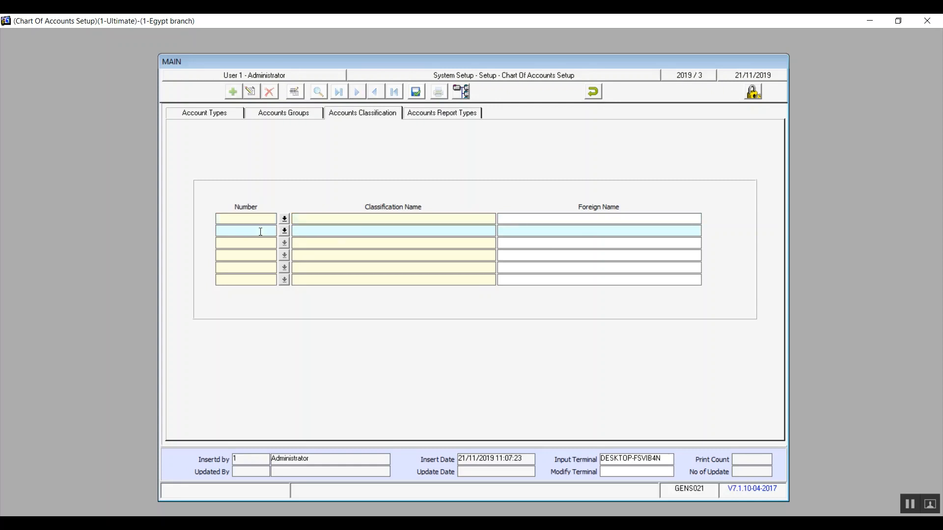
type("2")
key("BackSpace")
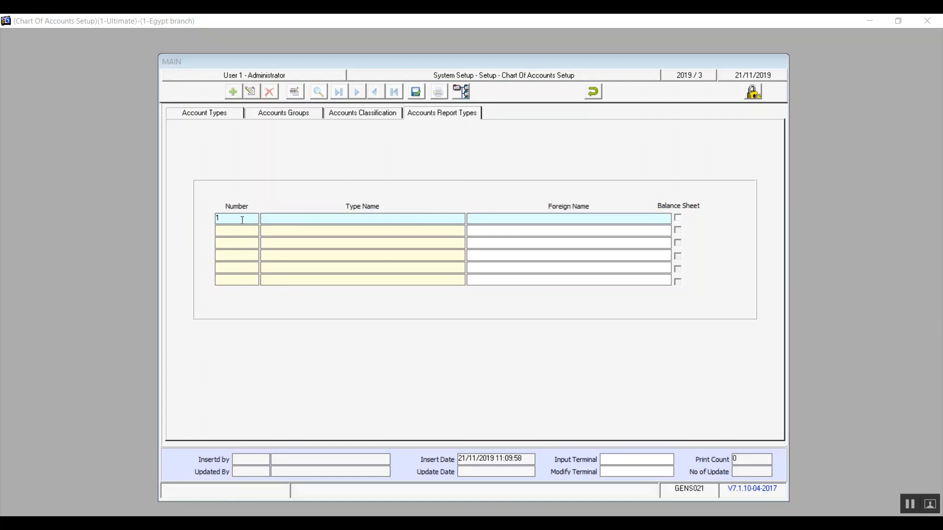
Step: Name accounts report type 1 "Balance Sheet" in both name fields, flag it as Balance Sheet, and save it
left_click(274, 219)
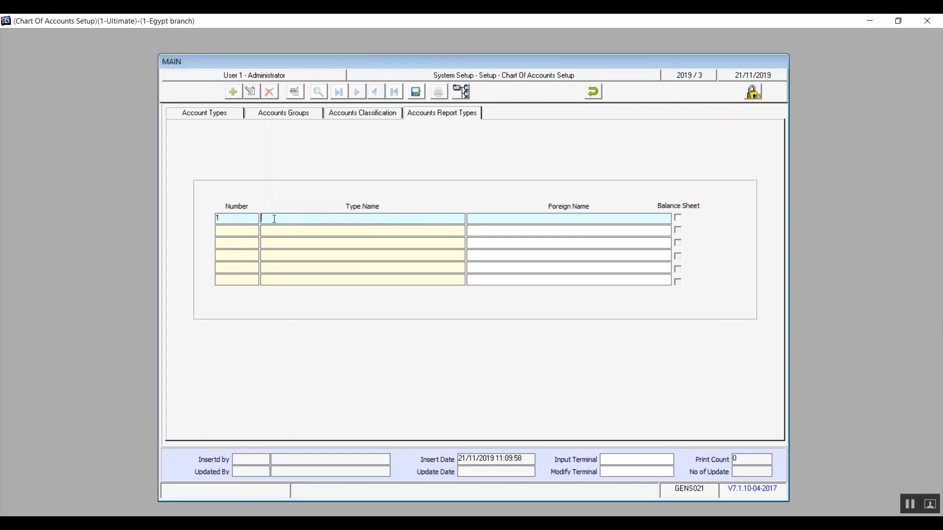
type("Balance Sheet")
left_click_drag(305, 219, 231, 218)
key("ctrl+c")
left_click(492, 219)
key("ctrl+v")
left_click(678, 218)
left_click(417, 92)
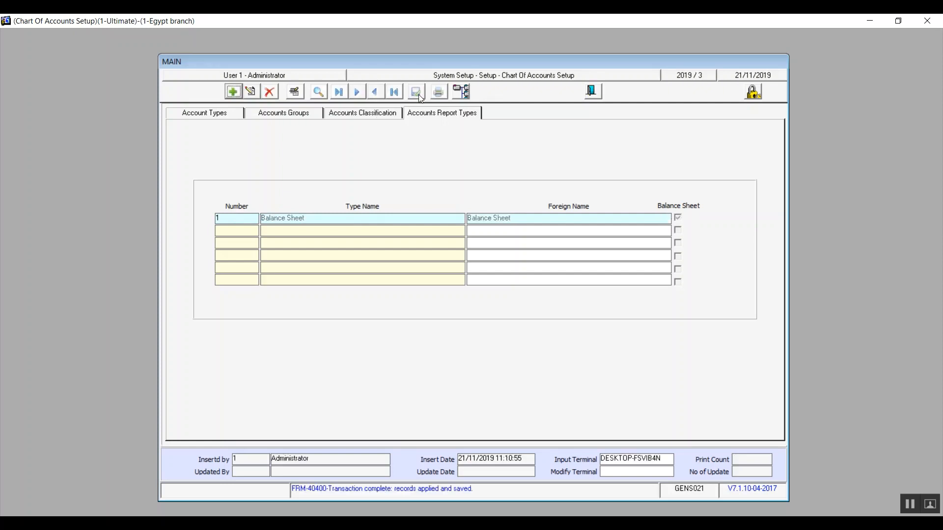
Step: Add accounts report type 2 with "Income statement" as both type name and foreign name, and save it
left_click(234, 94)
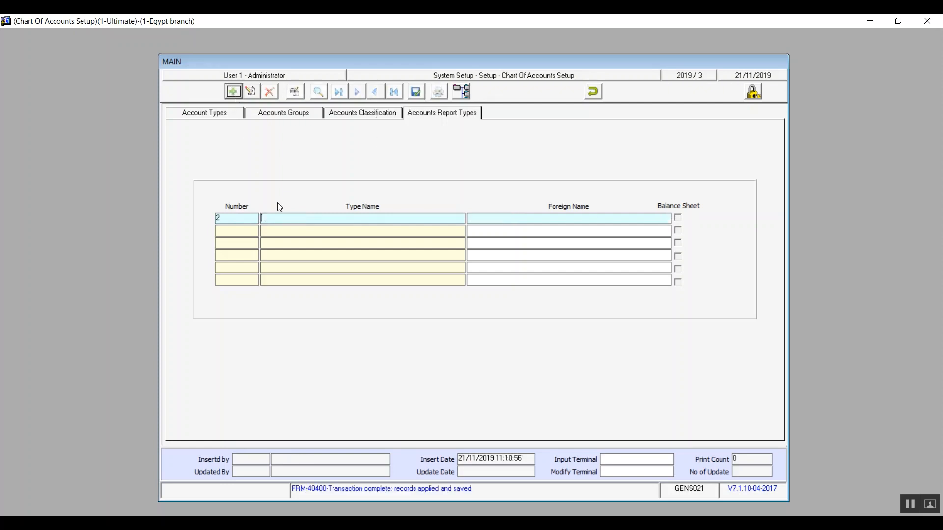
type("Income statemen")
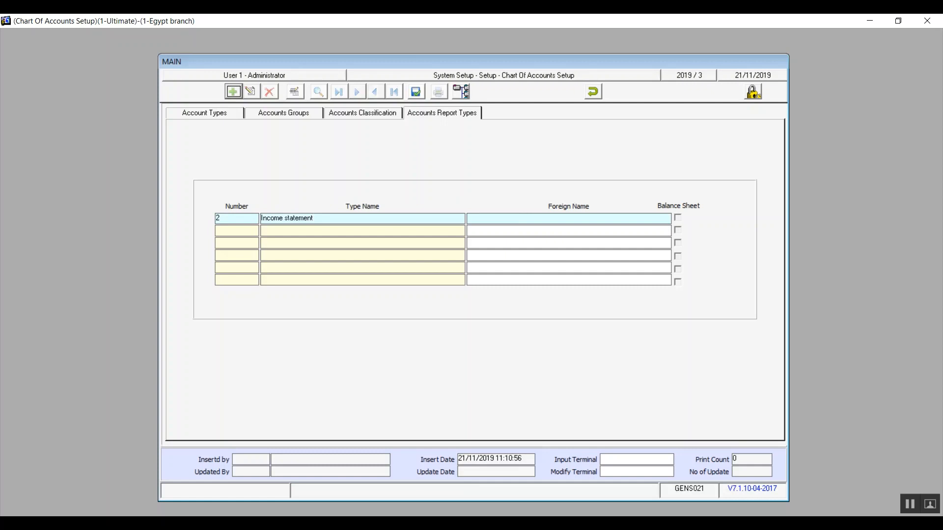
type("t")
key("shift+Left")
key("shift+Left")
key("shift+Left")
key("shift+Left")
key("shift+Left")
key("shift+Left")
key("shift+Left")
key("shift+Left")
key("shift+Left")
key("shift+Left")
key("shift+Left")
key("shift+Left")
key("shift+Left")
key("shift+Left")
key("shift+Left")
key("shift+Left")
key("ctrl+v")
key("ctrl+z")
key("ctrl+c")
key("Tab")
key("ctrl+v")
left_click(414, 93)
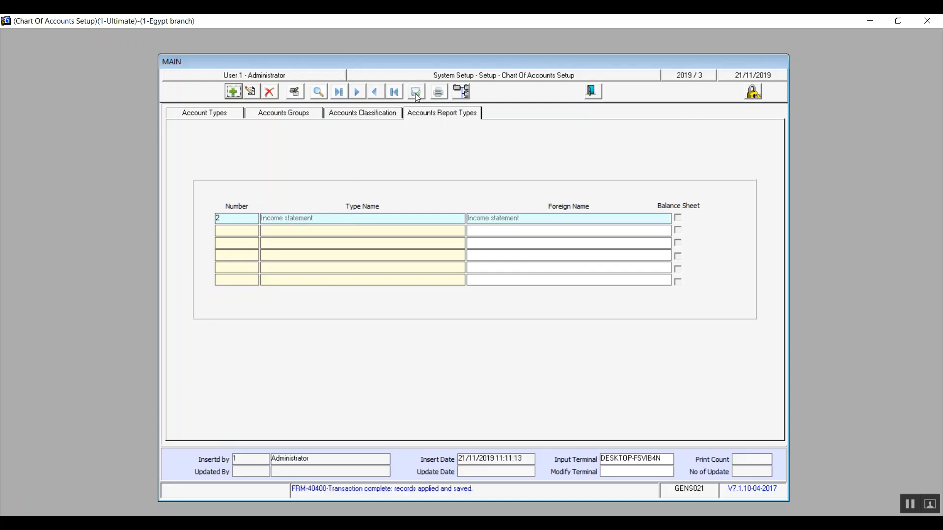
Step: Switch from Chart Of Accounts Setup to Cost Center Setup and start a new cost center type record
left_click(594, 92)
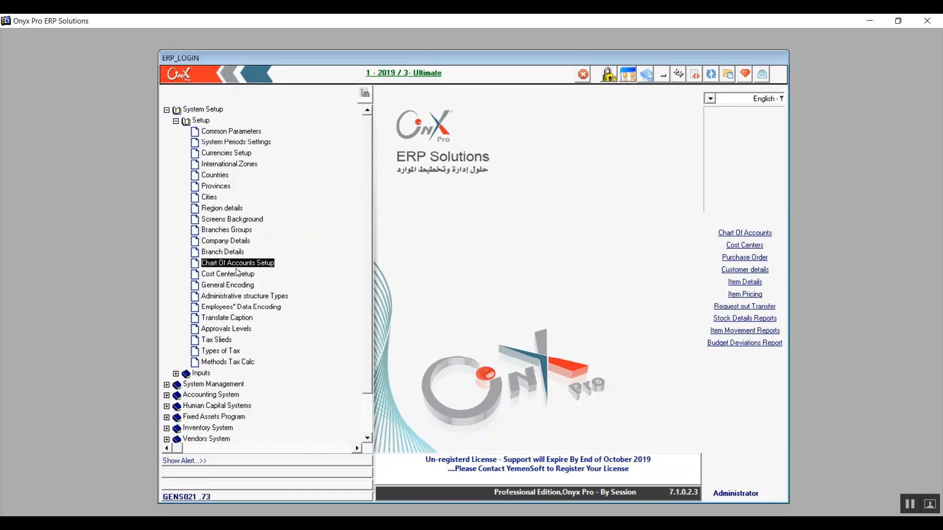
double_click(236, 274)
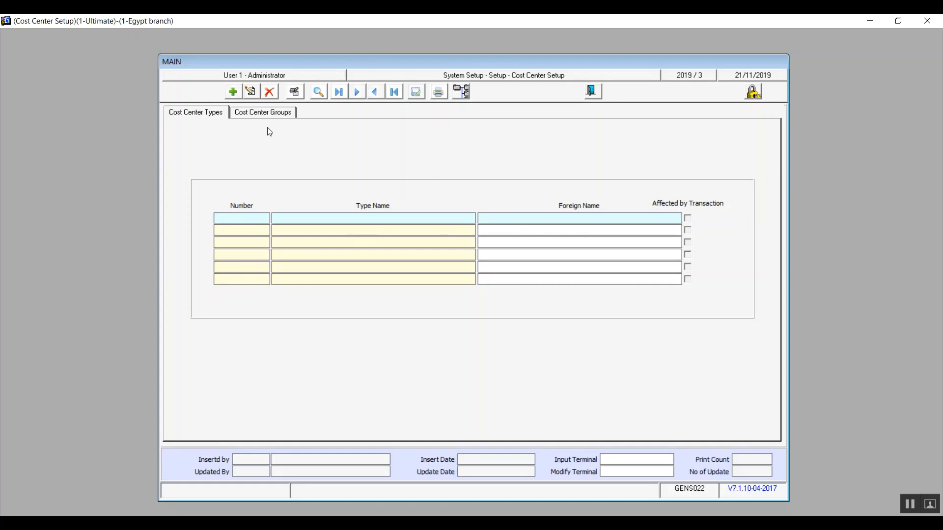
left_click(233, 92)
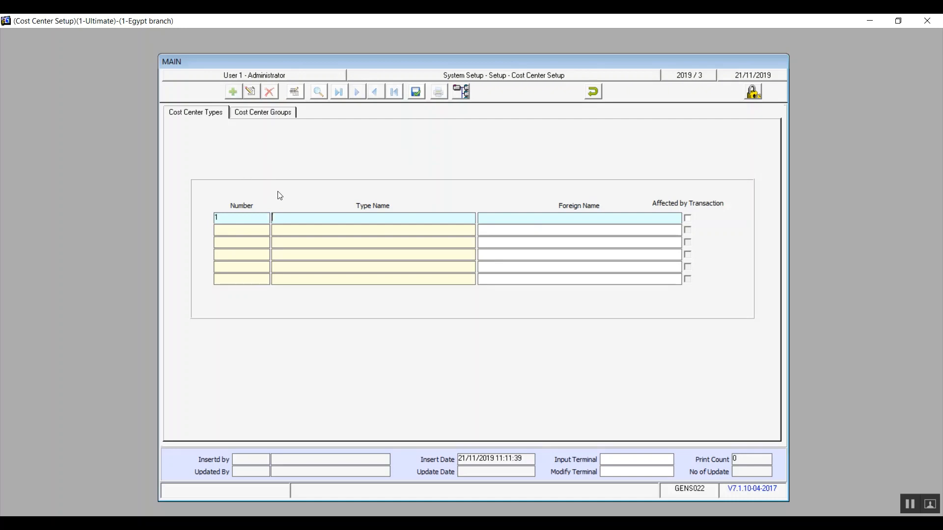
type("mAl")
key("BackSpace")
key("BackSpace")
key("BackSpace")
Step: Review the cost center groups and types pages, then discard the unsaved record and close Cost Center Setup
left_click(275, 113)
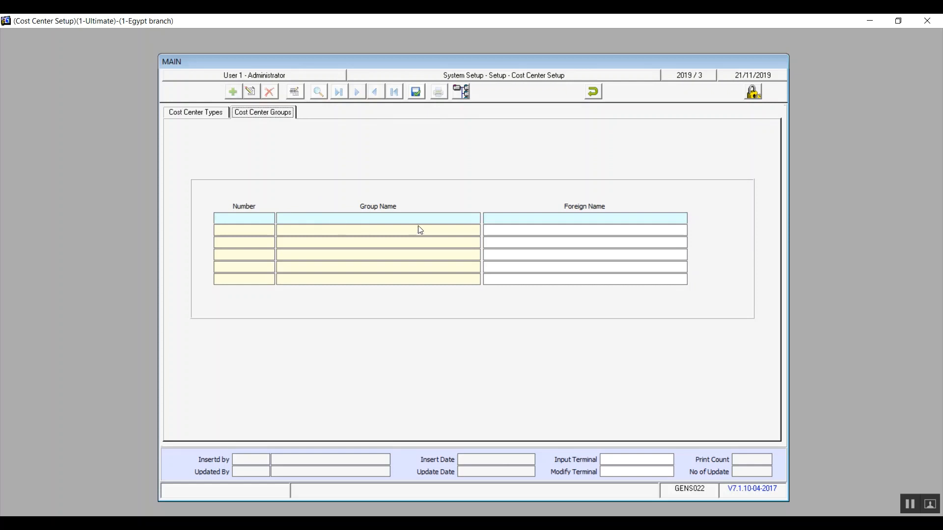
left_click(219, 117)
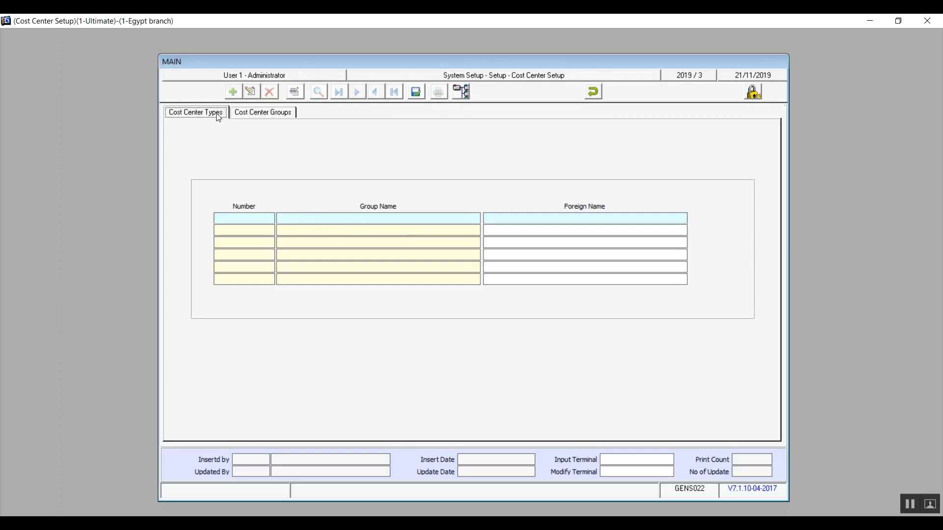
left_click(249, 114)
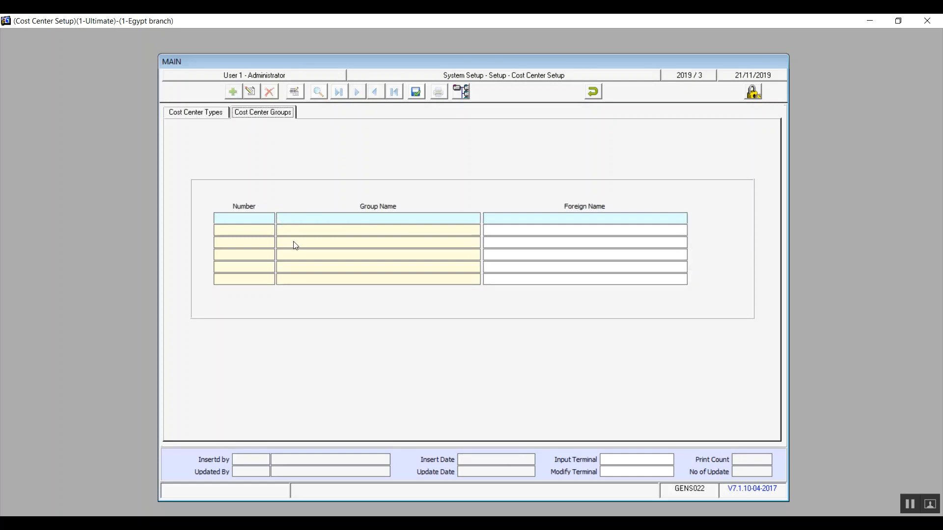
left_click(200, 117)
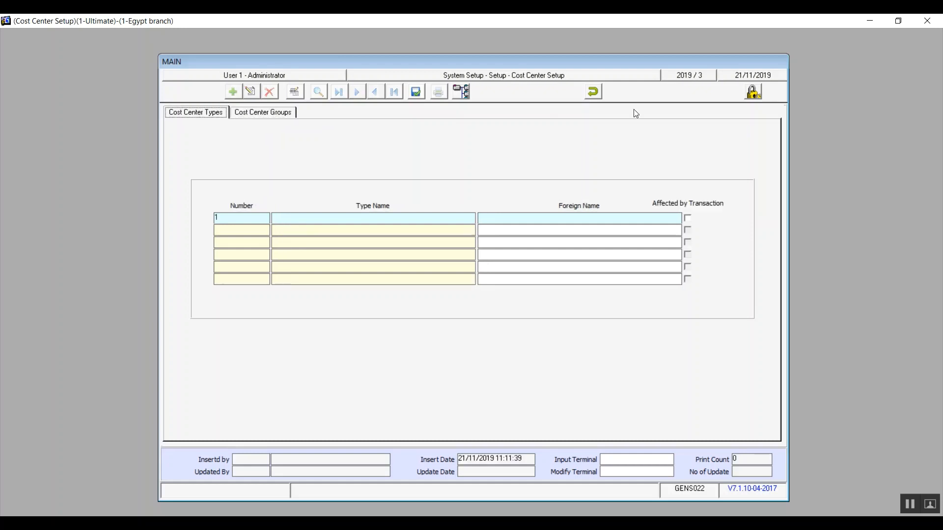
left_click(594, 91)
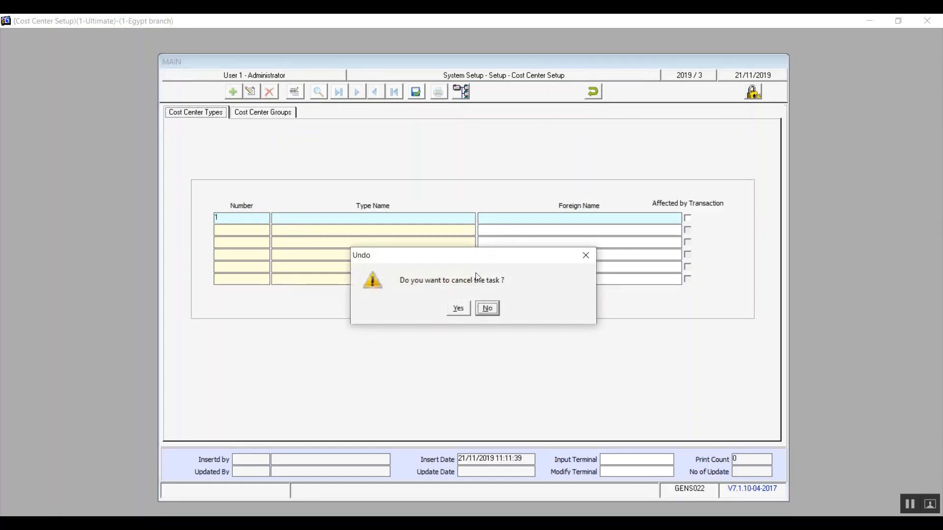
left_click(457, 308)
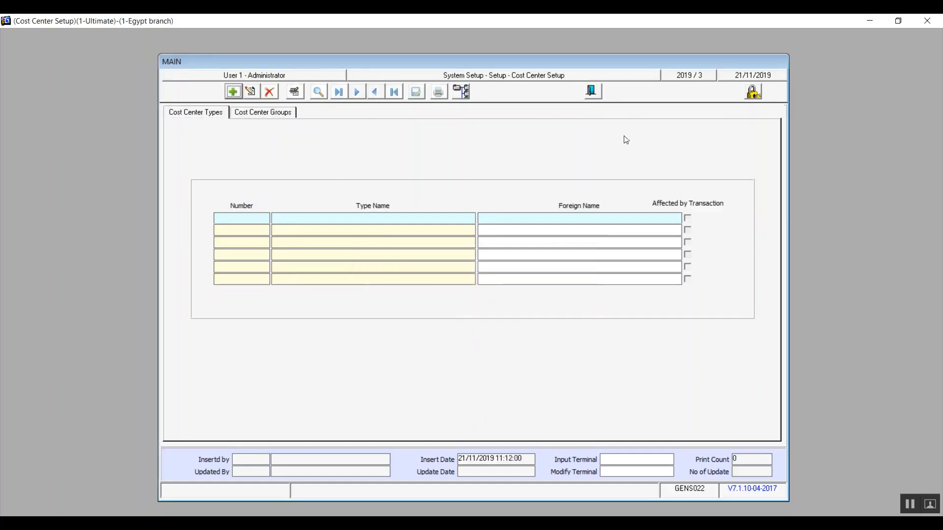
left_click(594, 91)
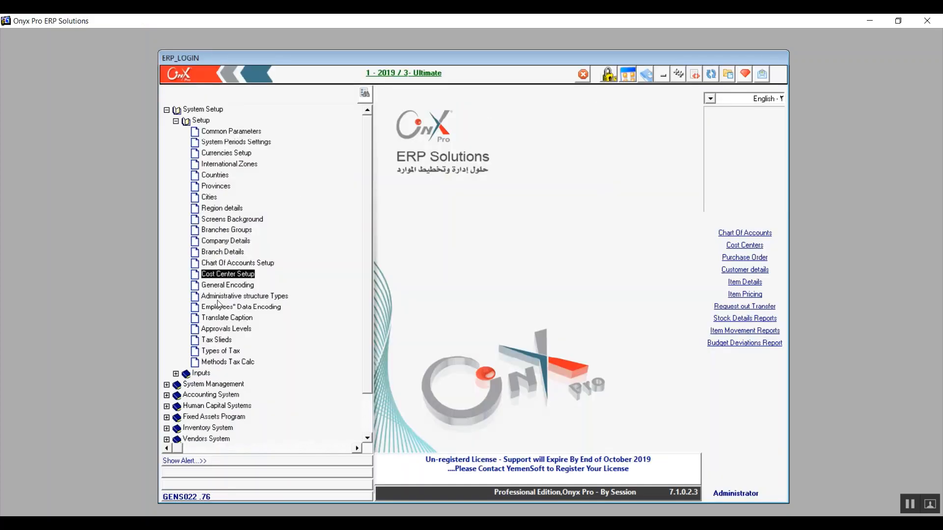
Step: Open General Encoding, check the document type options in the open Branch Details window, and return to General Encoding
left_click(227, 287)
double_click(227, 286)
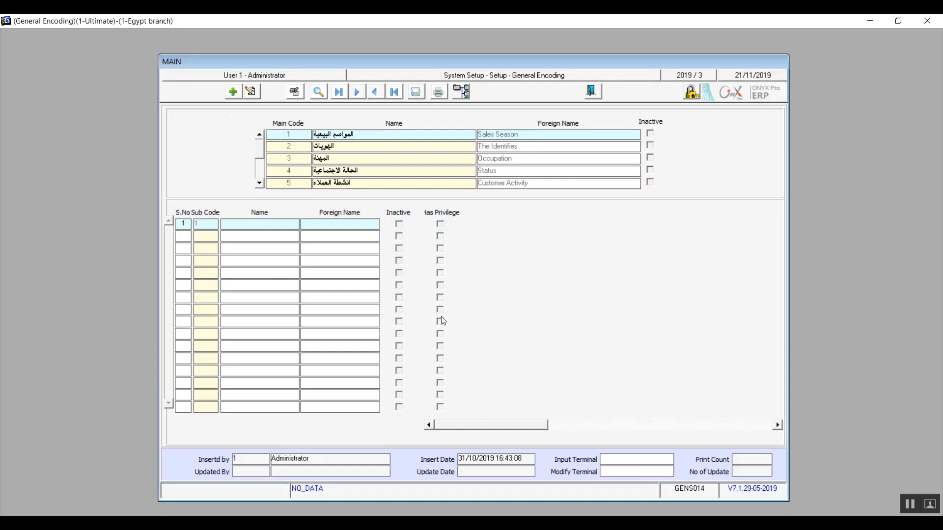
left_click(564, 523)
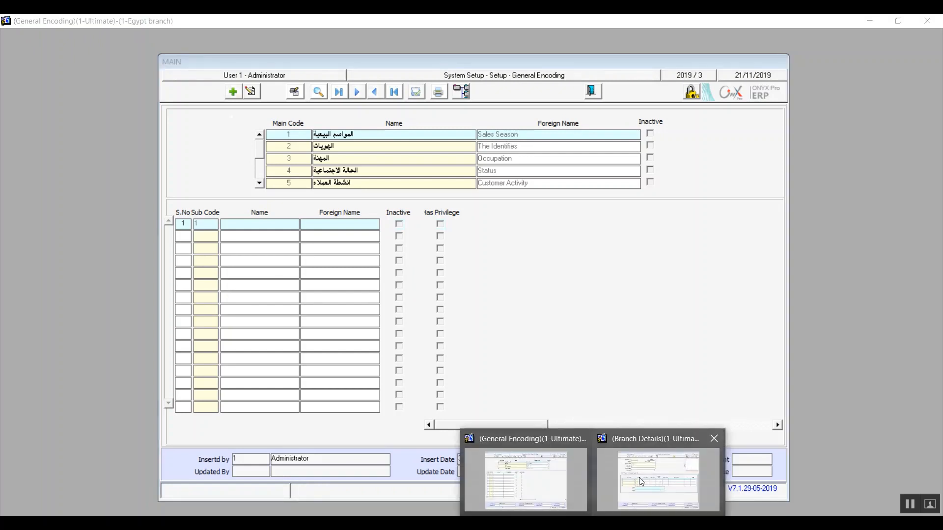
left_click(652, 476)
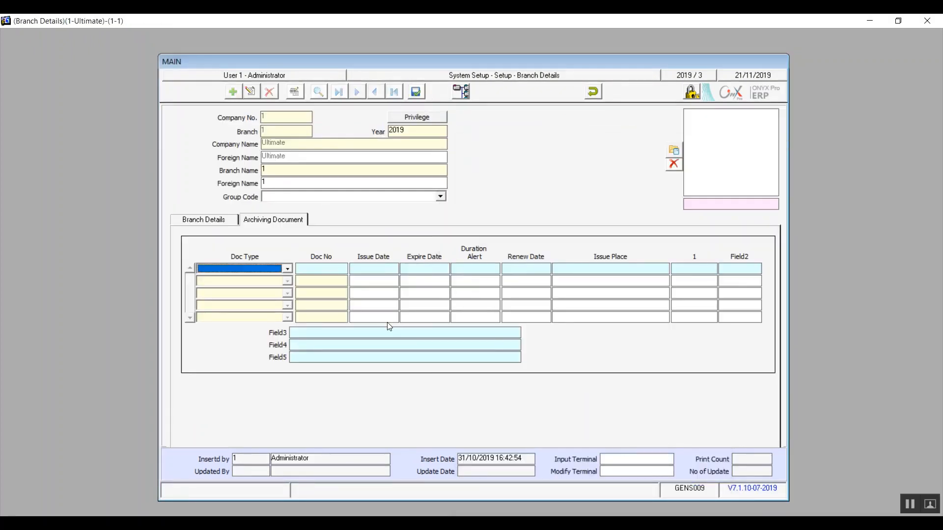
left_click(288, 270)
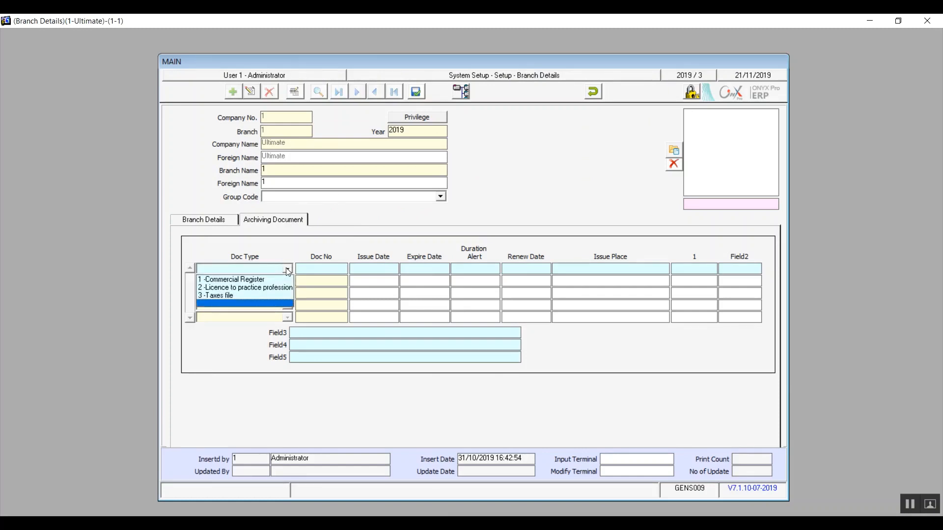
left_click(594, 510)
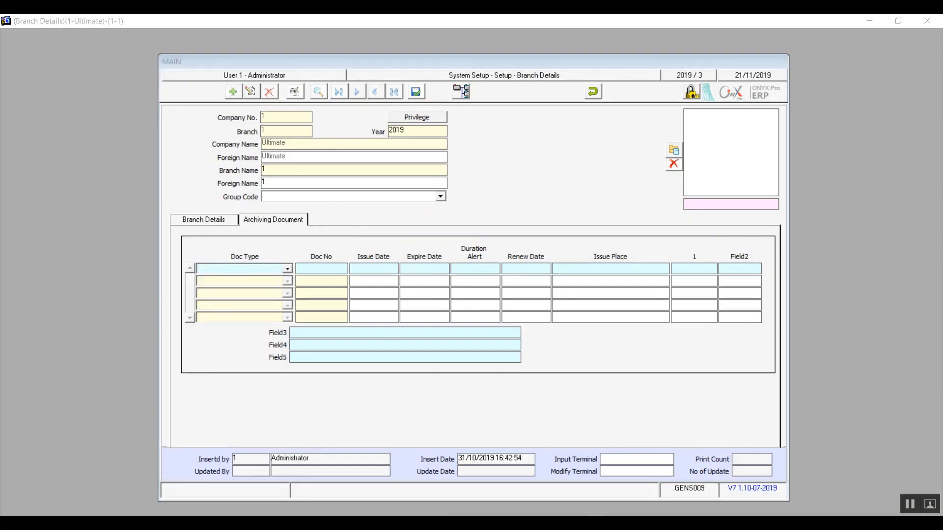
left_click(559, 477)
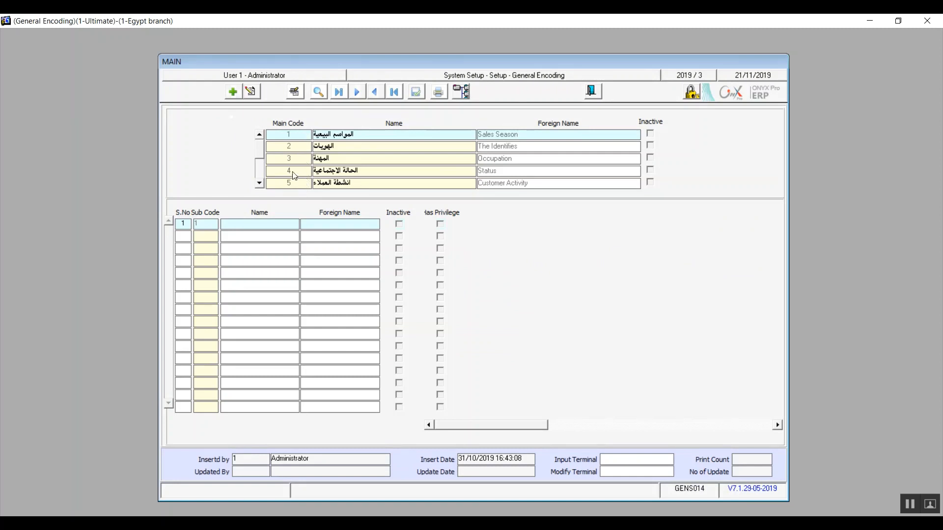
Step: Select main code 8 Branch Documents in General Encoding and open its sub codes for editing
left_click_drag(260, 148, 261, 185)
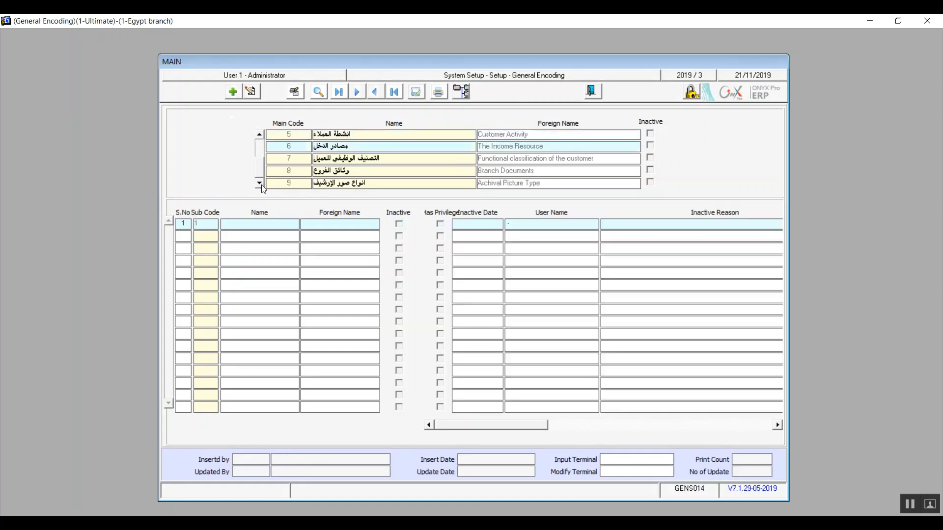
left_click(343, 171)
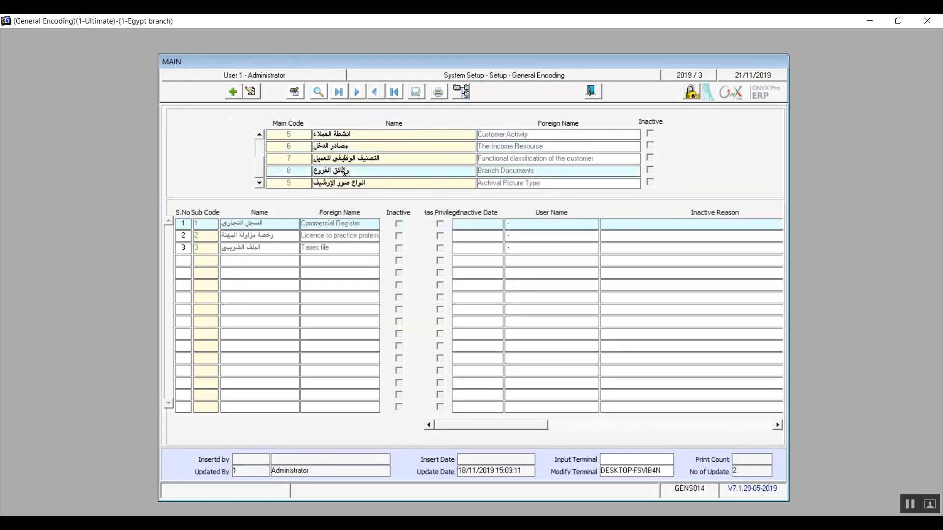
left_click(251, 90)
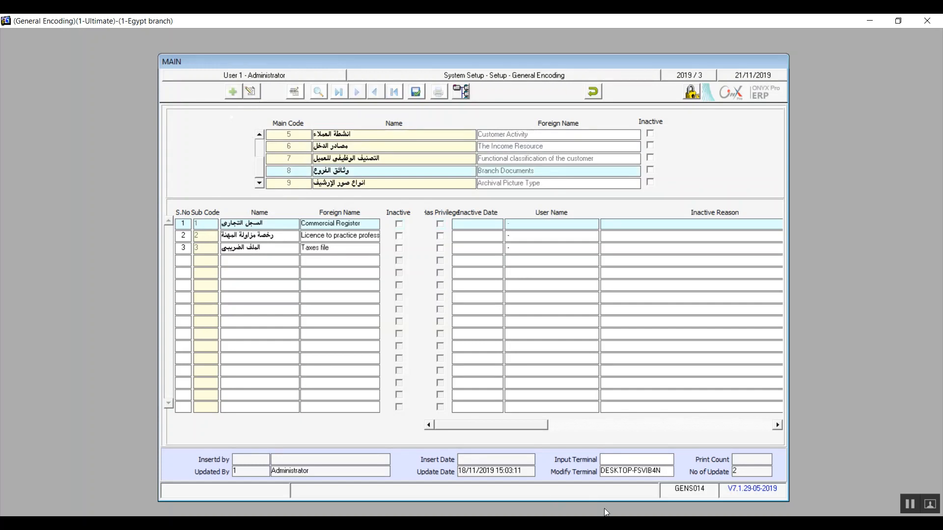
Step: Check the document type options in the archived documents of Branch Details, and return to General Encoding
left_click(592, 523)
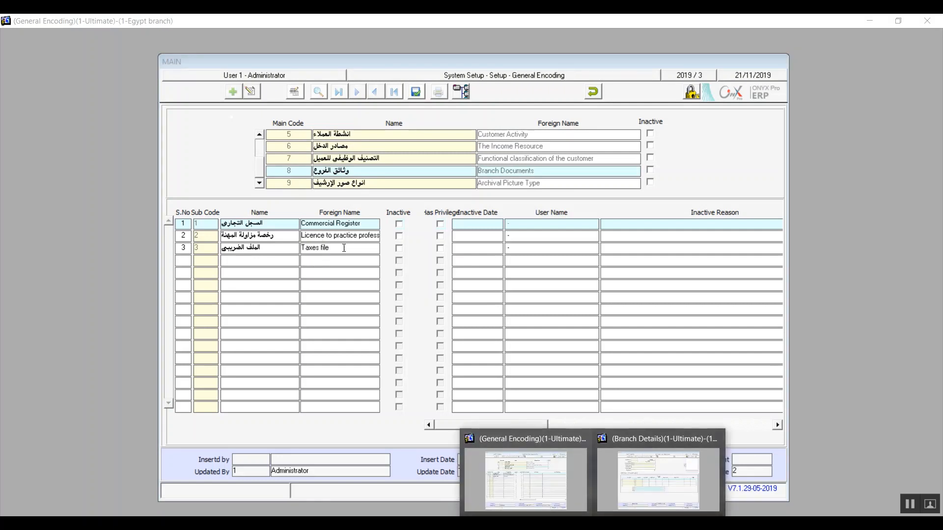
left_click(649, 478)
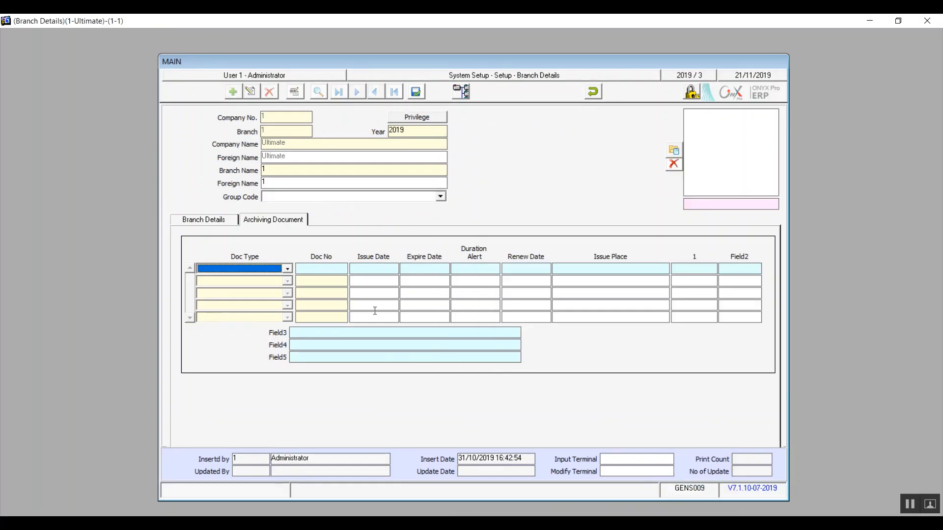
left_click(288, 269)
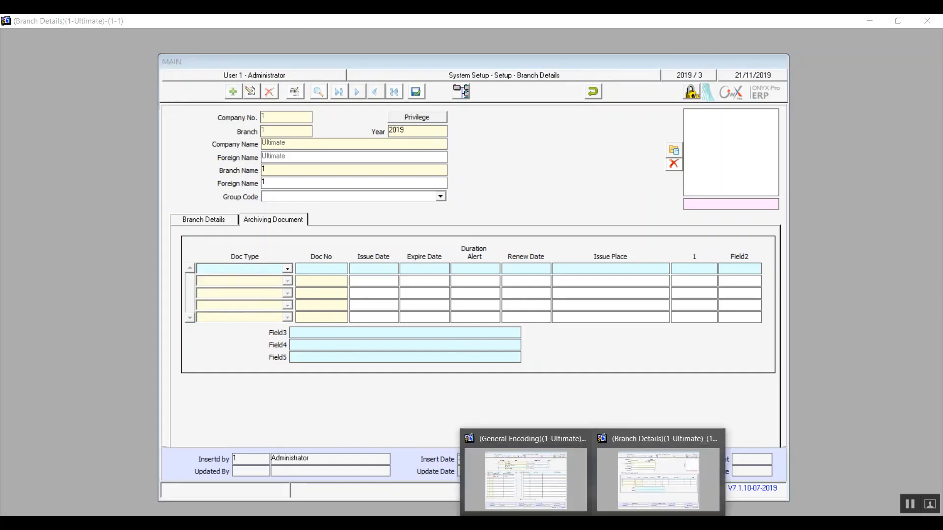
left_click(652, 496)
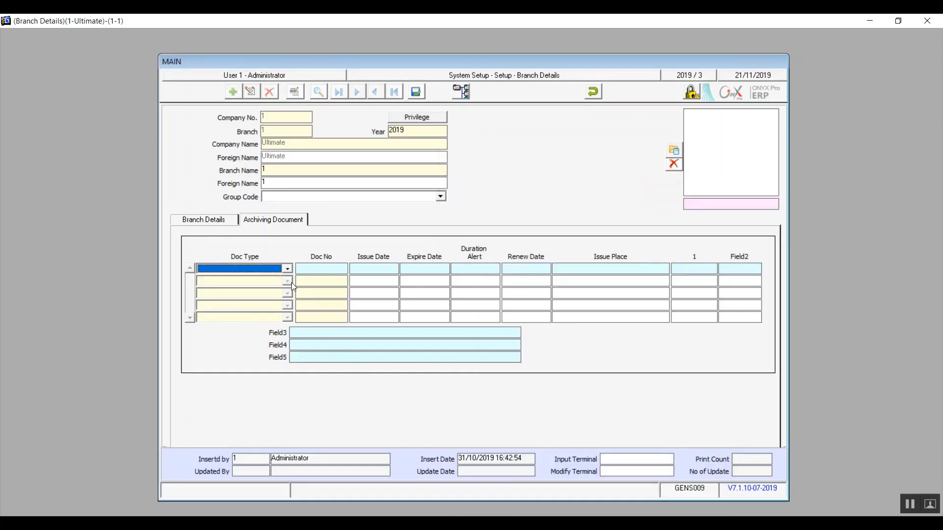
left_click(287, 268)
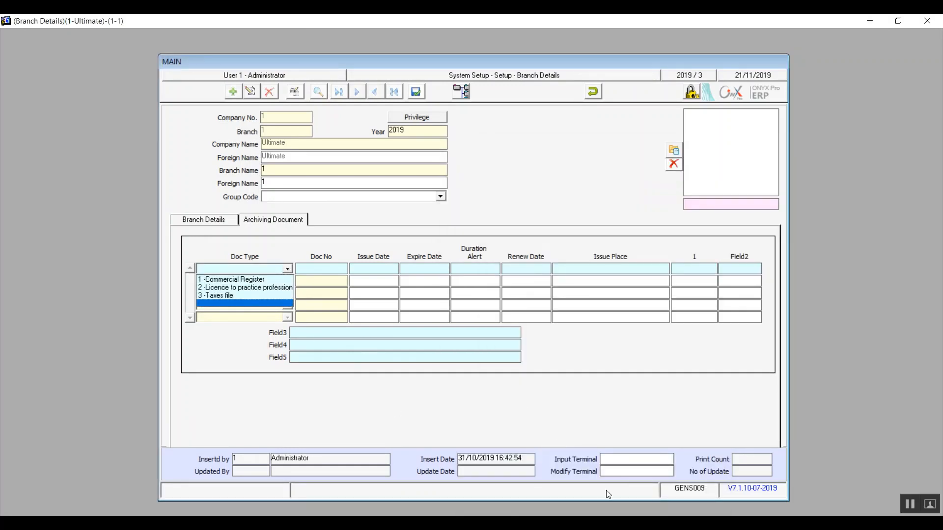
left_click(604, 515)
left_click(562, 493)
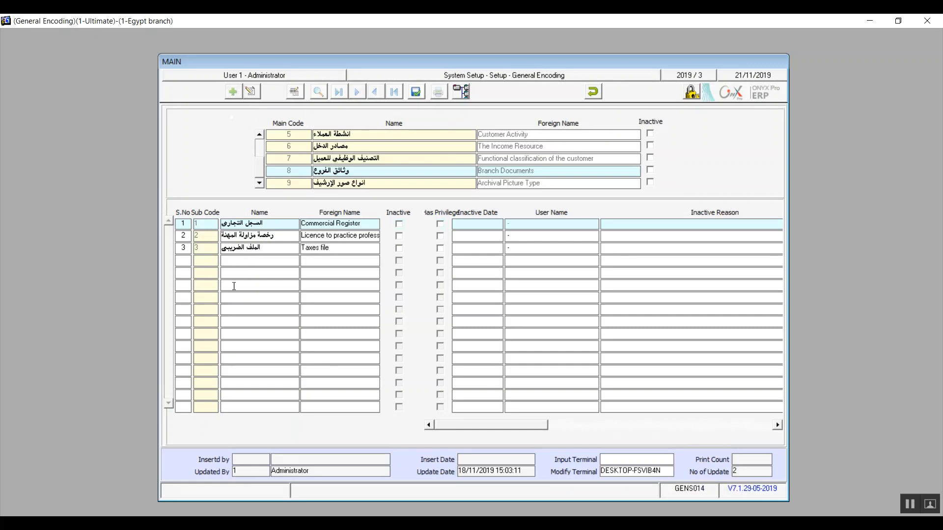
Step: Add sub code 4 to Branch Documents with the name رقم التسجيل الضريبى and foreign name Tax Record No, and save it
left_click(237, 262)
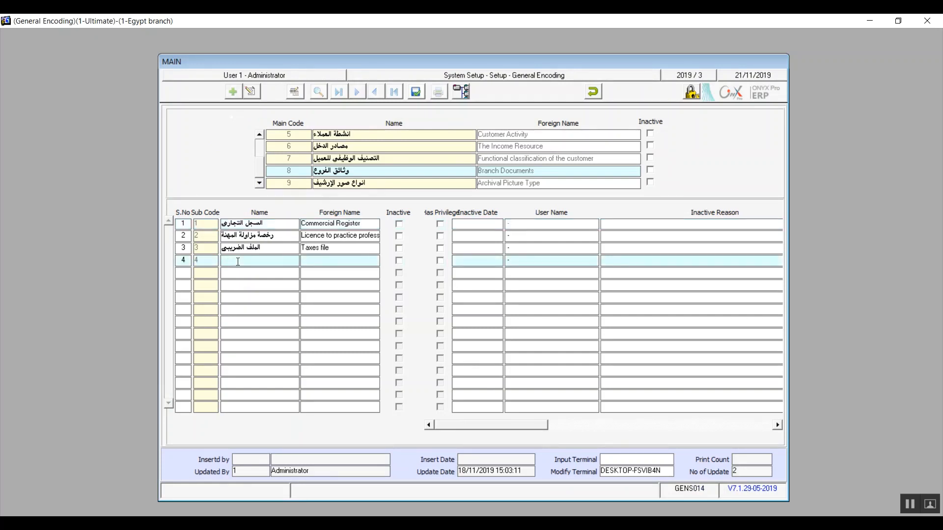
type("رقم التسجيل")
type("ل ")
type("الضريبي")
key("BackSpace")
key("BackSpace")
type("Tax Record No")
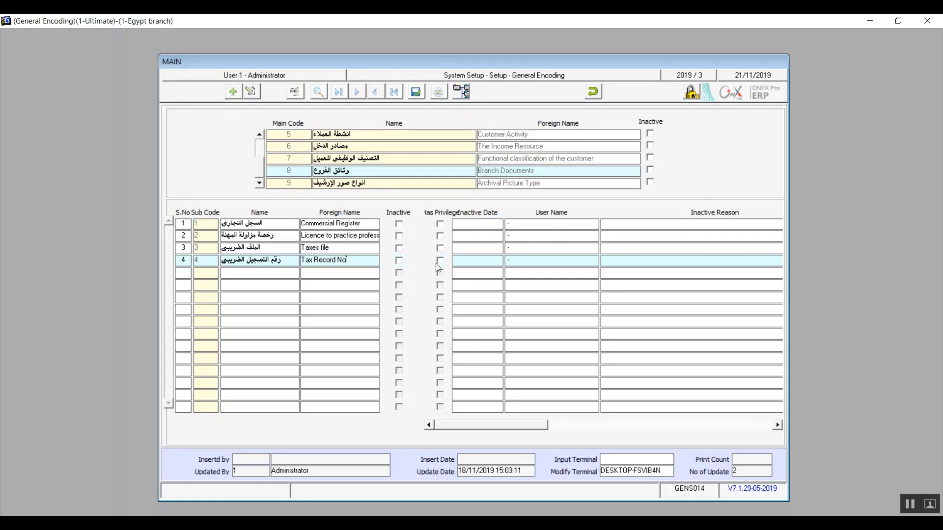
left_click(417, 91)
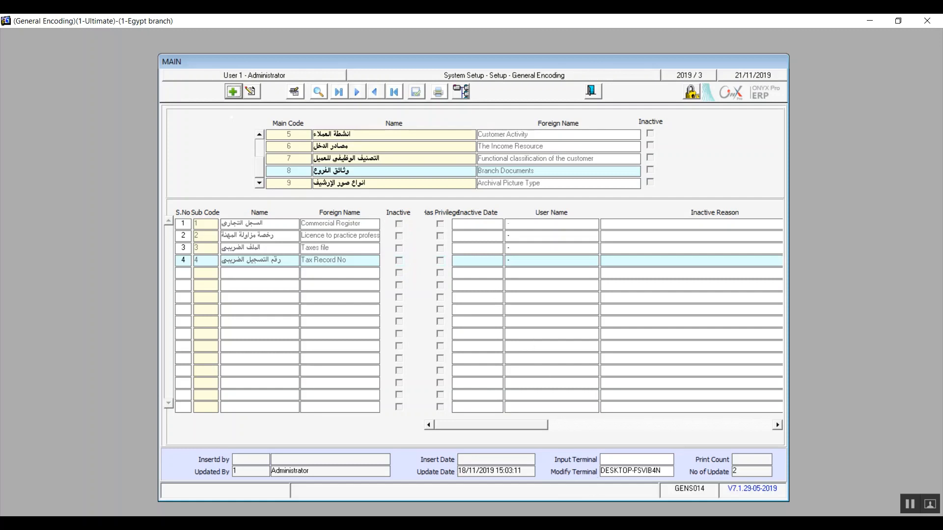
Step: Cancel the pending task in the open Branch Details window, close it and reopen Branch Details
left_click(592, 523)
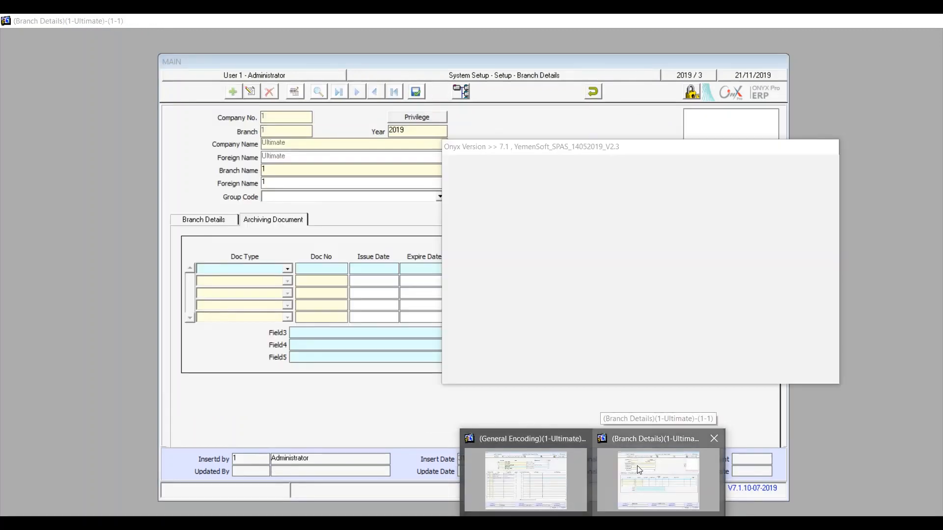
left_click(631, 494)
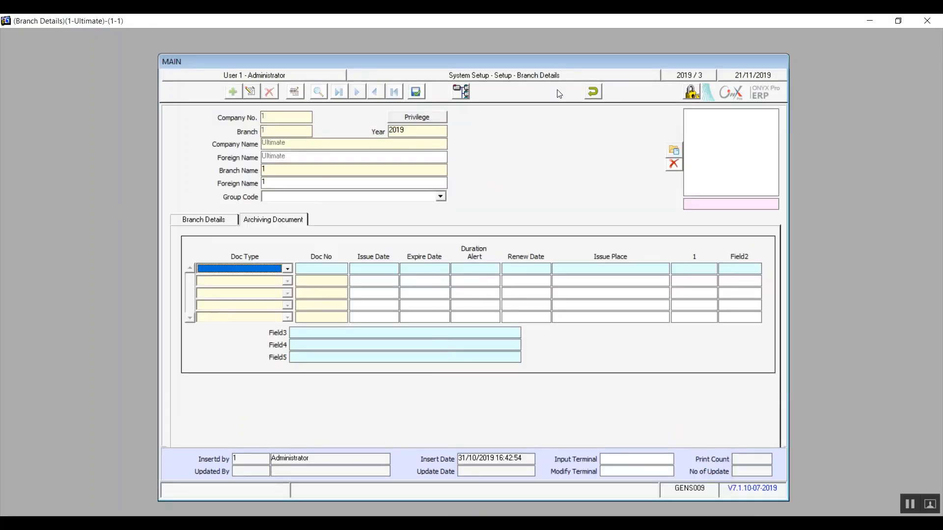
left_click(593, 92)
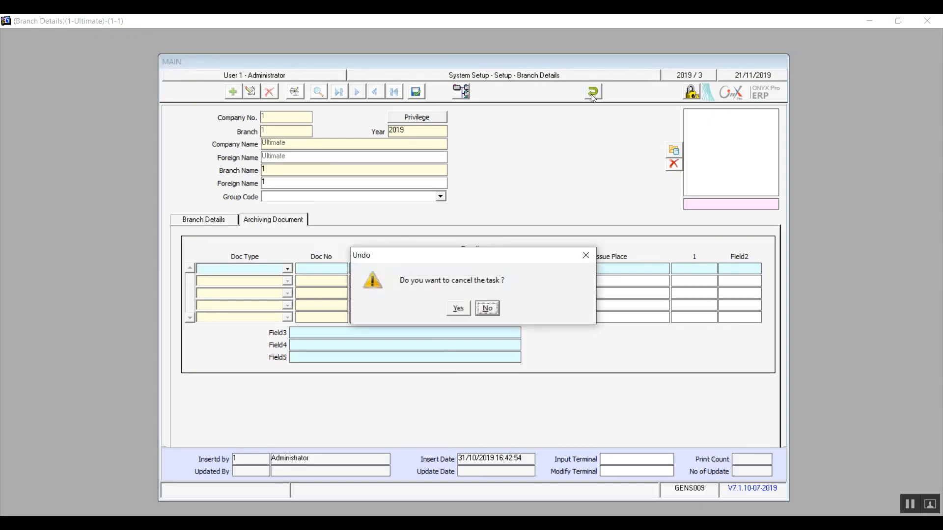
key("Left")
key("Return")
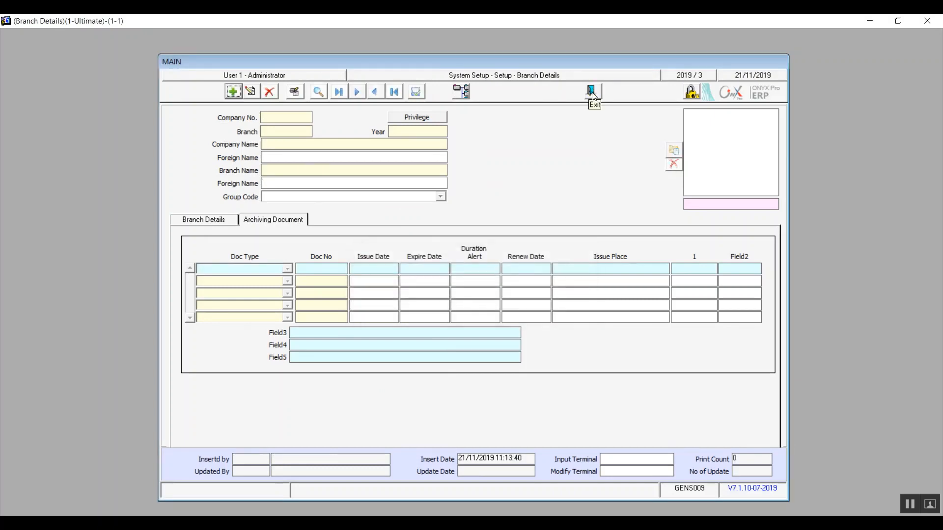
left_click(592, 92)
key("Return")
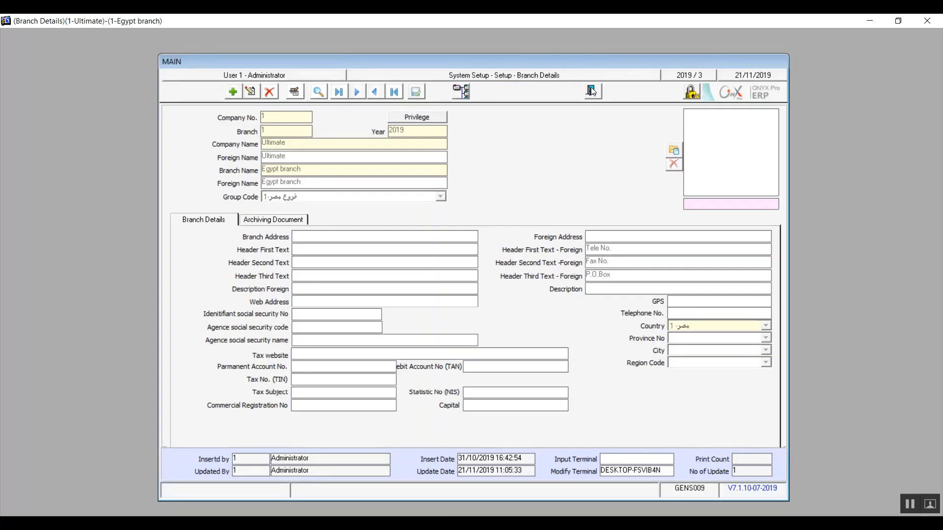
Step: Open the Egypt branch's archived documents for editing and check the document type options of the first row
left_click(262, 222)
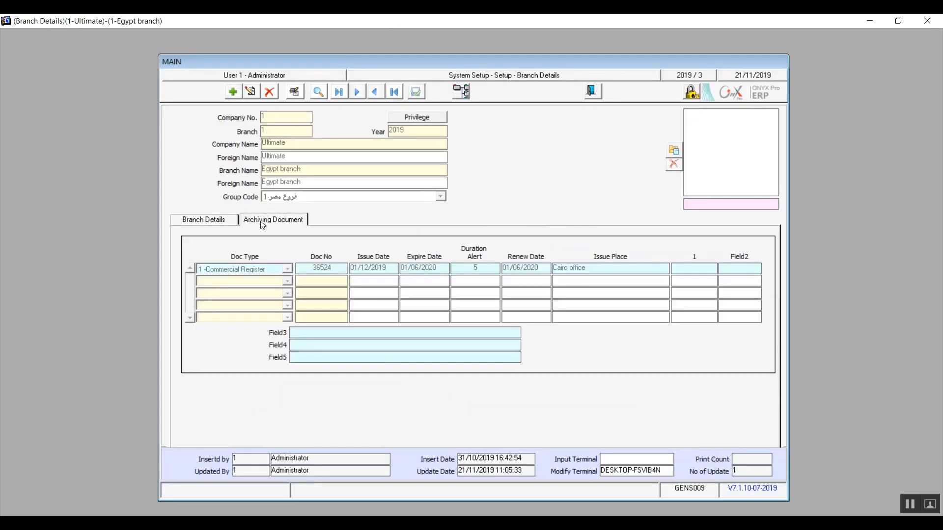
left_click(250, 92)
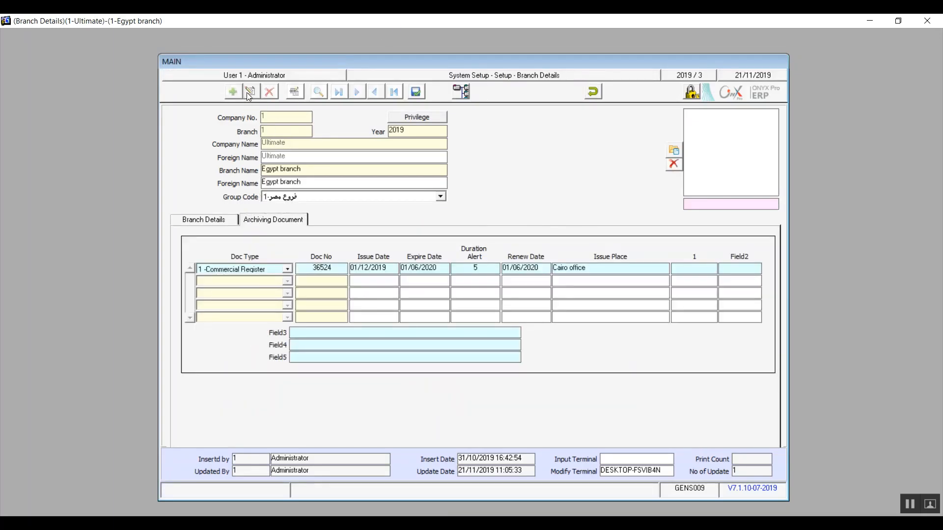
left_click(288, 270)
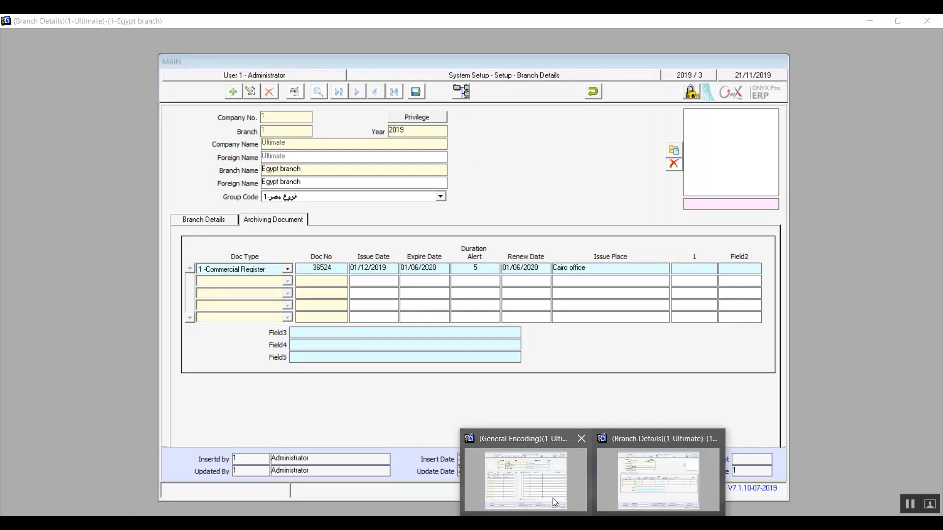
Step: Return to General Encoding and close it, and open the Translate Caption screen from the system setup
left_click(539, 489)
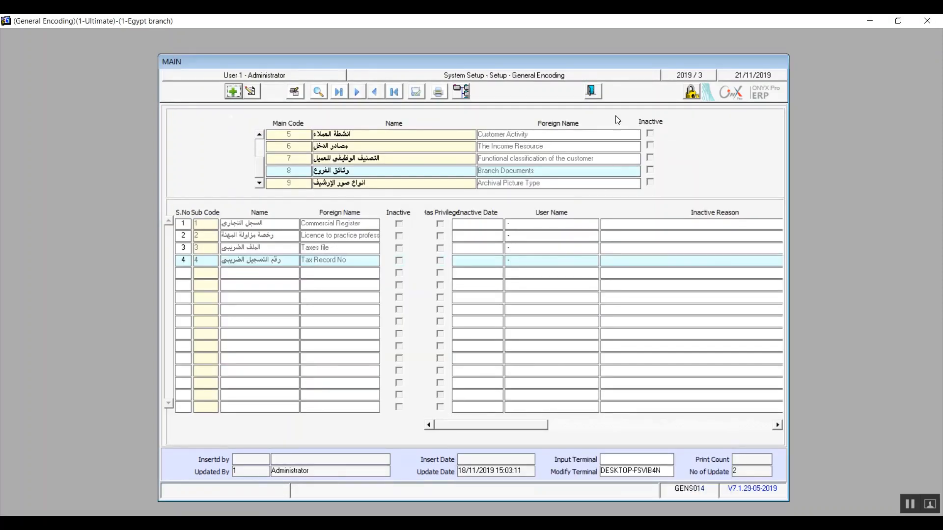
left_click(591, 93)
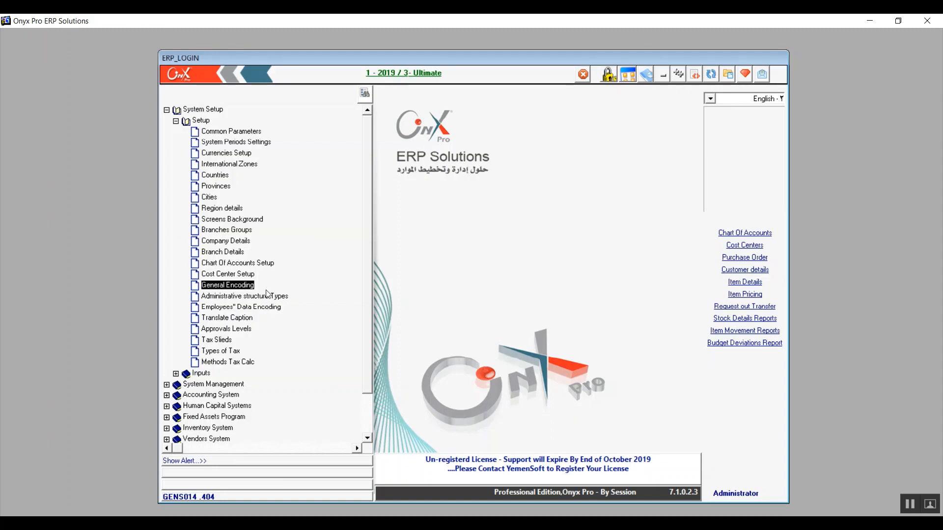
left_click(264, 298)
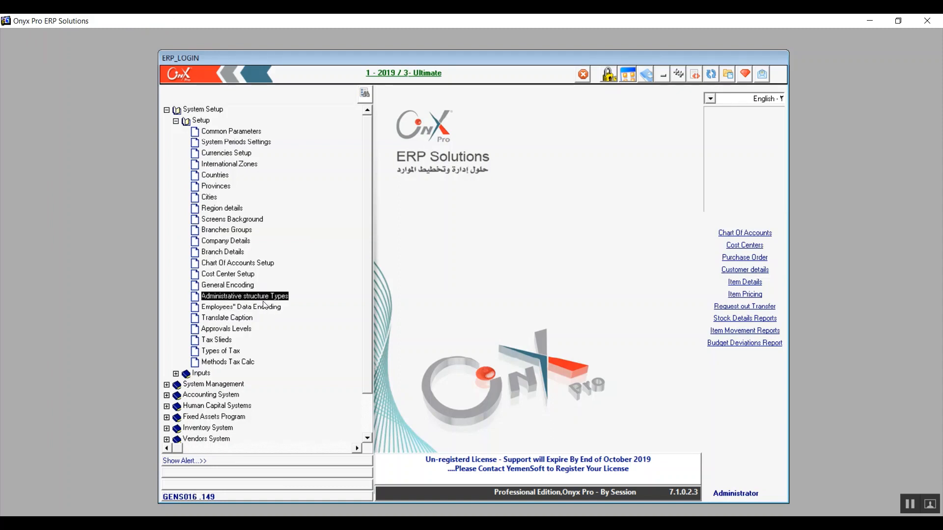
left_click(263, 306)
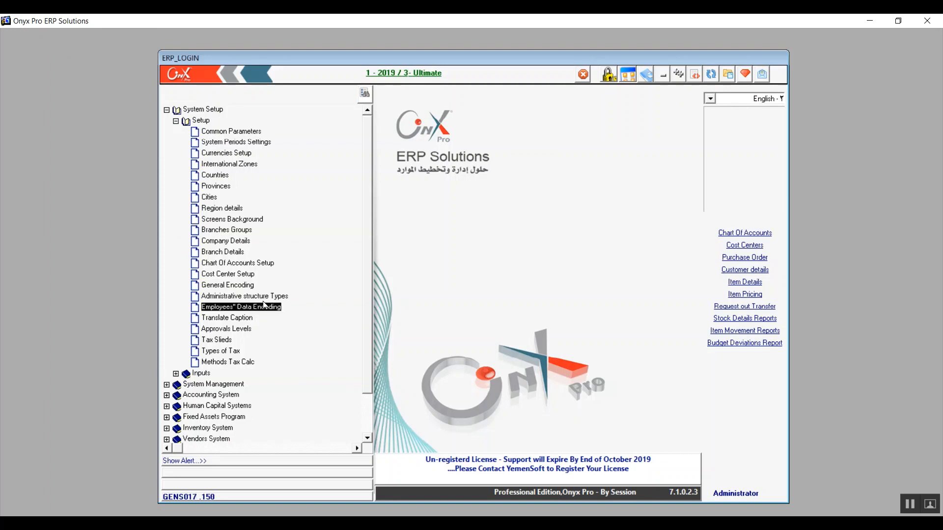
key("Up")
key("Down")
key("Up")
key("Down")
key("Up")
key("Down")
key("Down")
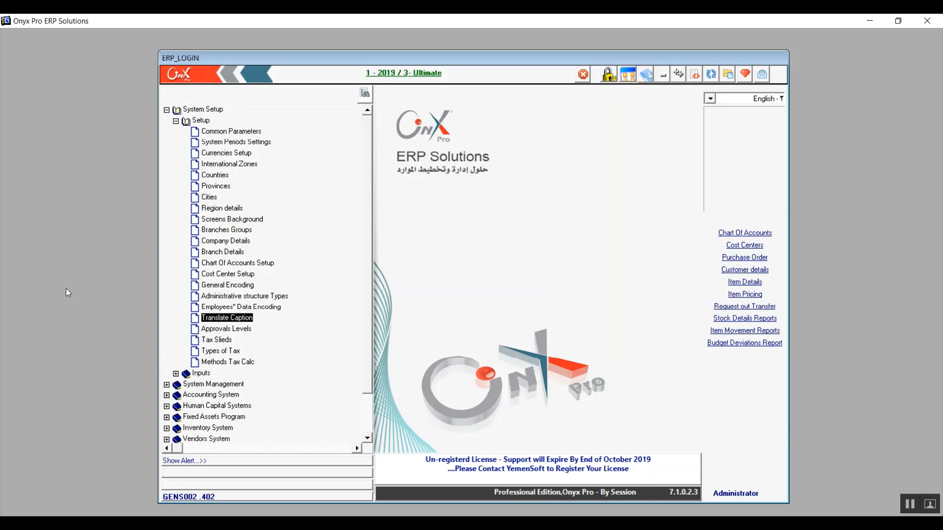
key("Return")
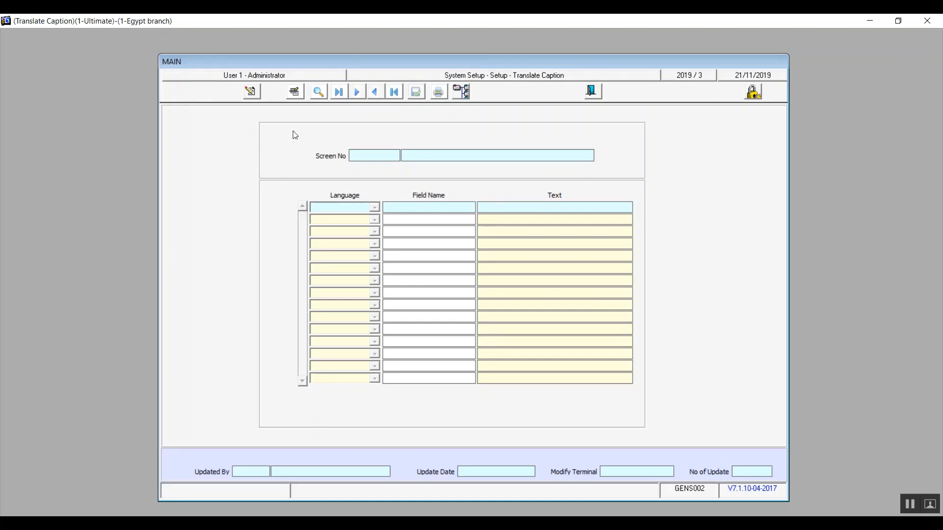
Step: Load the field captions of screen 106, Branch Details, in Translate Caption
left_click(252, 93)
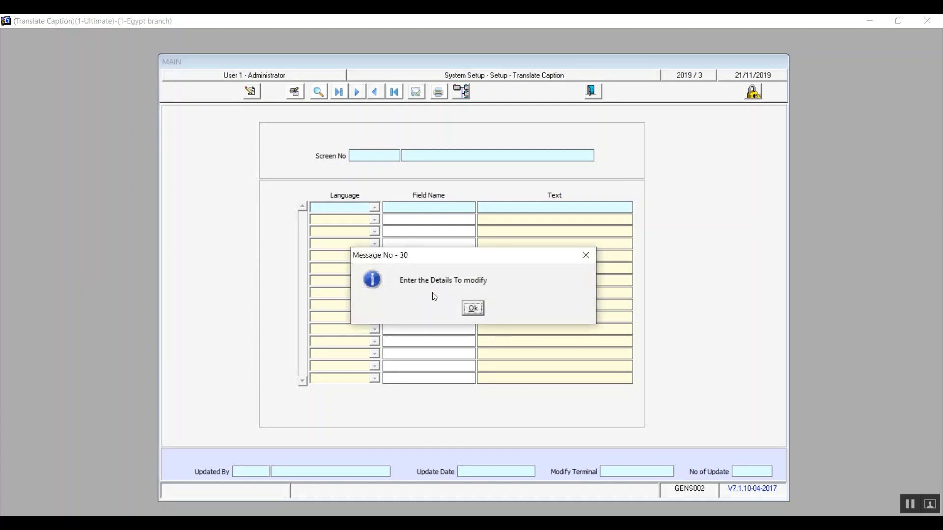
left_click(472, 310)
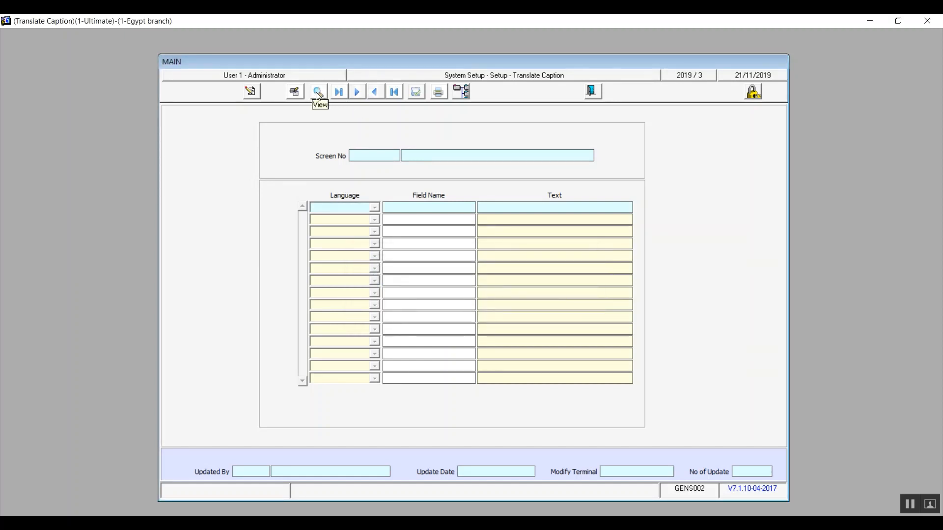
left_click(299, 93)
left_click(299, 93)
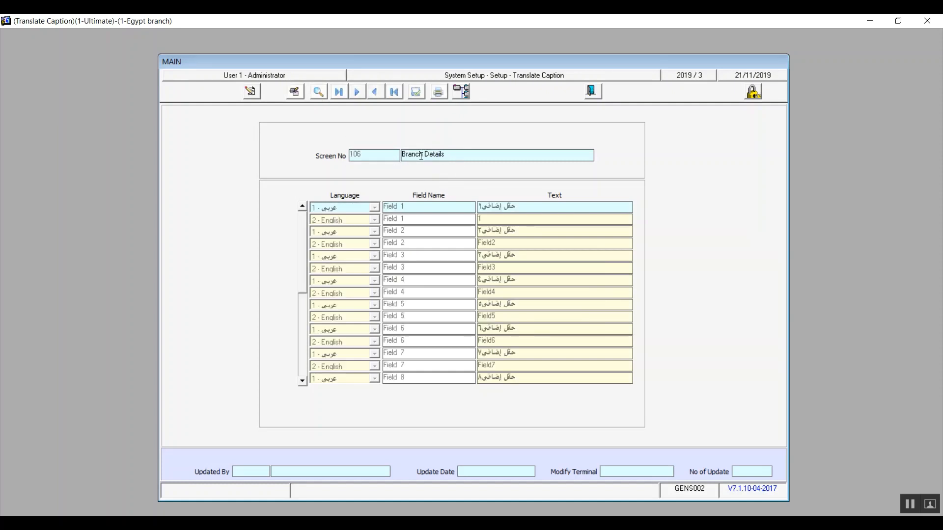
left_click(321, 93)
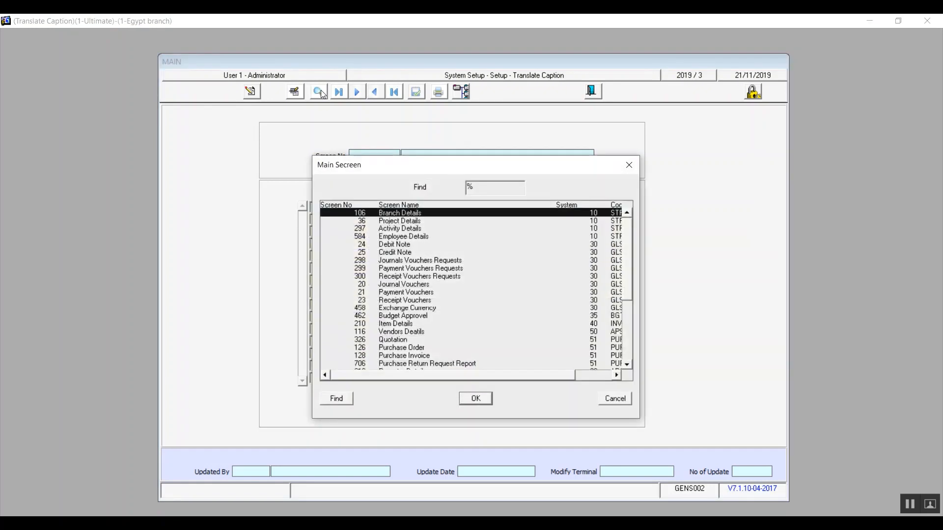
double_click(387, 212)
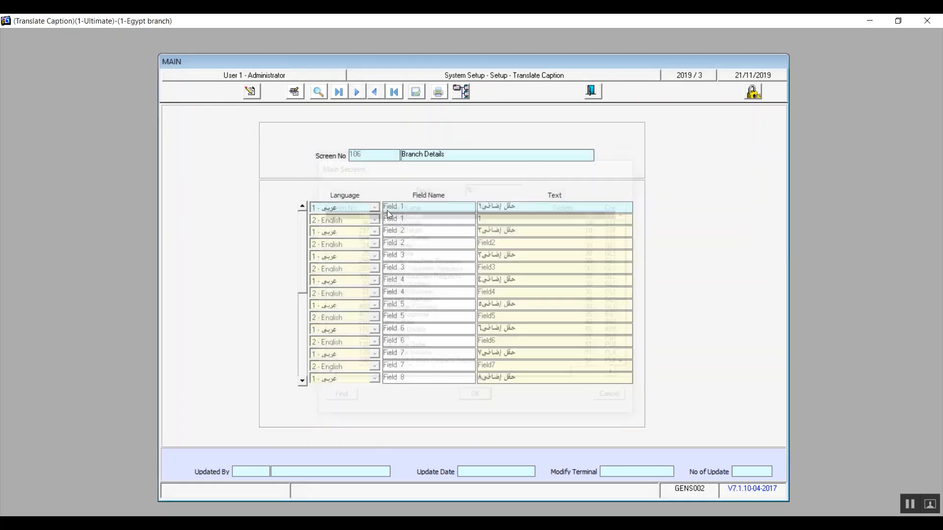
Step: Query the captions by screen number 106, and rerun the query without a screen number
left_click(301, 94)
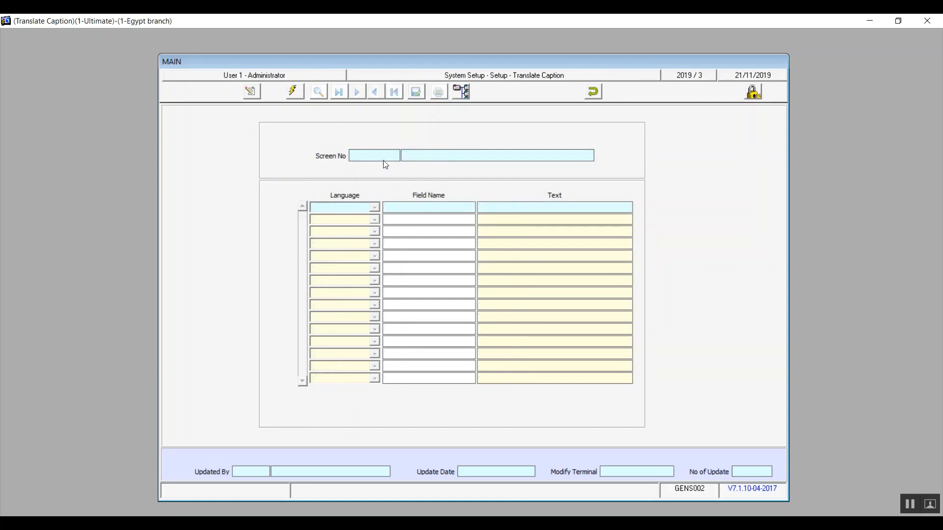
type("106")
left_click(296, 94)
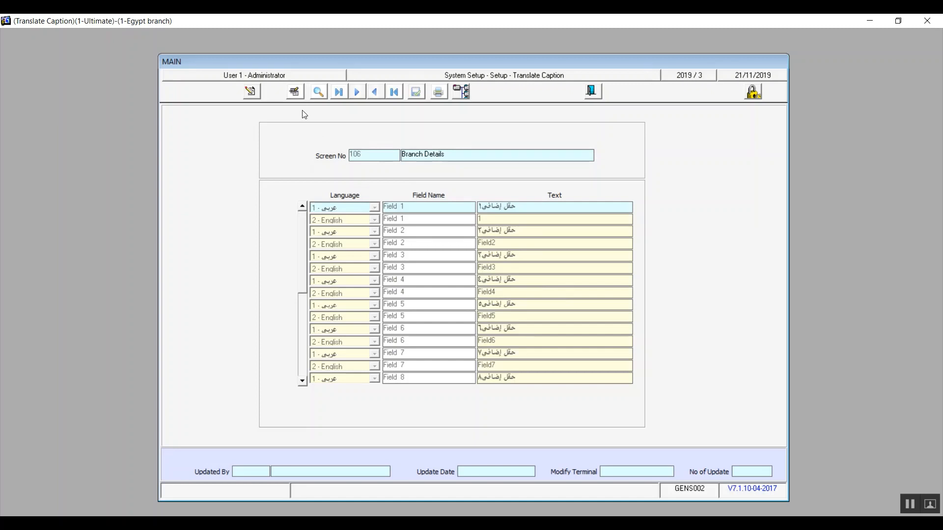
left_click(295, 96)
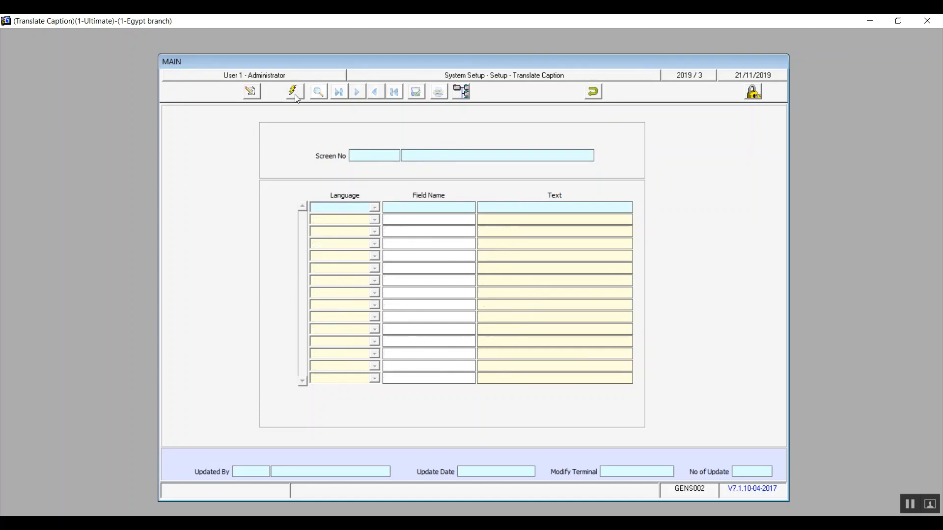
left_click(295, 96)
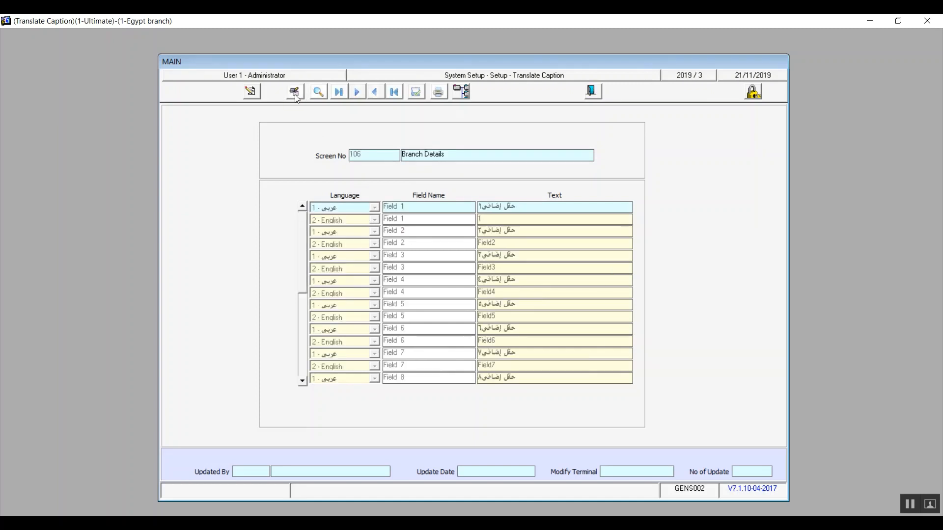
Step: Browse back to the Branch Details captions of screen 106 and open them for editing
left_click(369, 95)
left_click(360, 94)
left_click(359, 94)
left_click(360, 94)
left_click(253, 94)
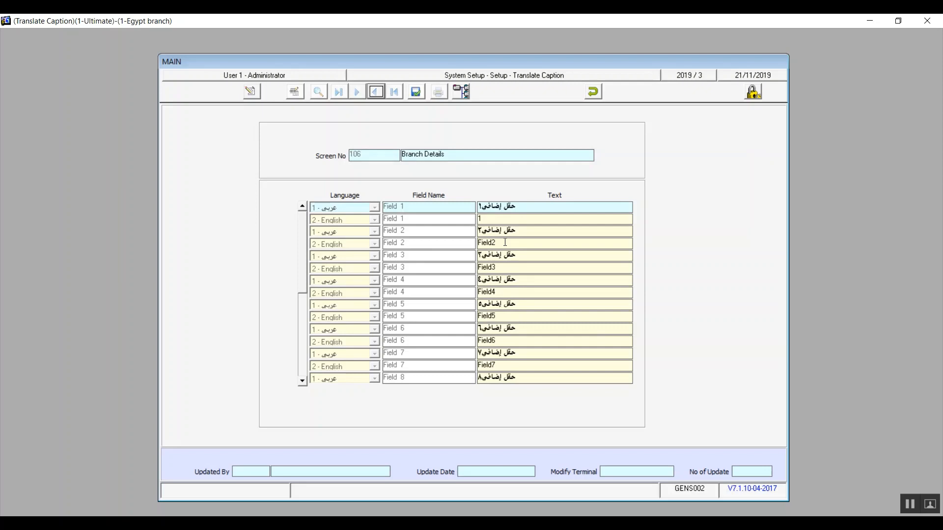
Step: Set the English caption of Field 5 to 5 and save the Branch Details captions
left_click(506, 316)
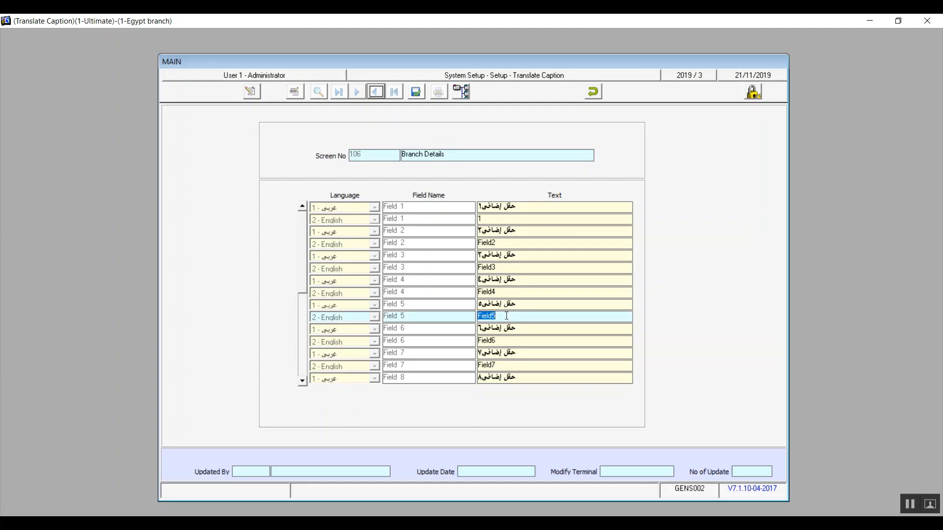
left_click(551, 305)
left_click(516, 316)
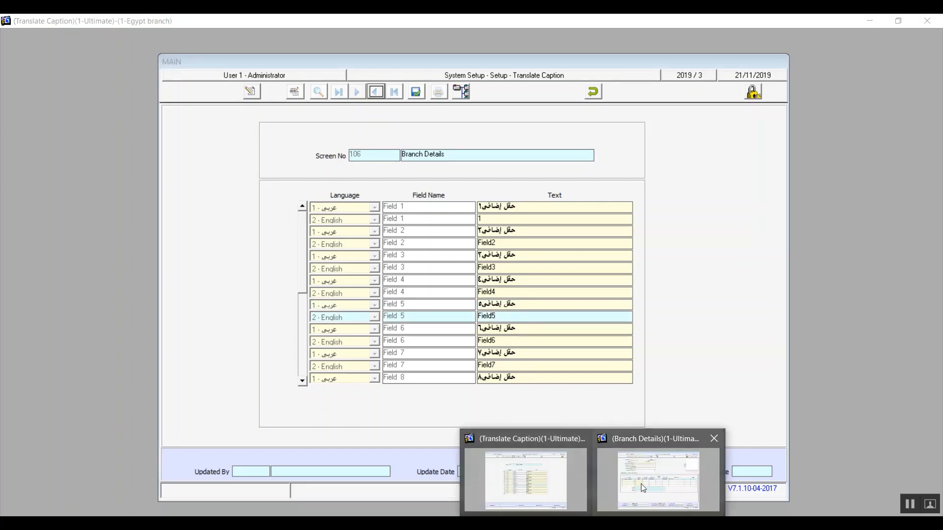
left_click(641, 484)
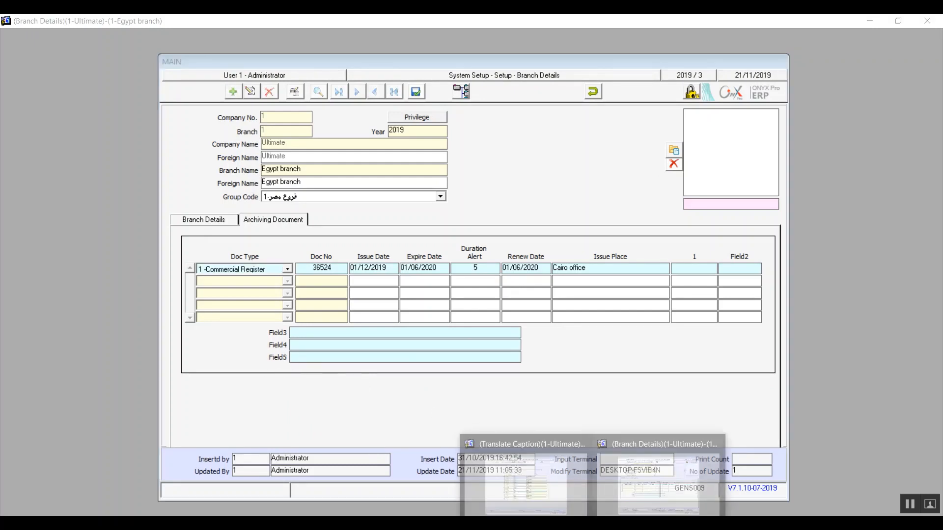
left_click(552, 484)
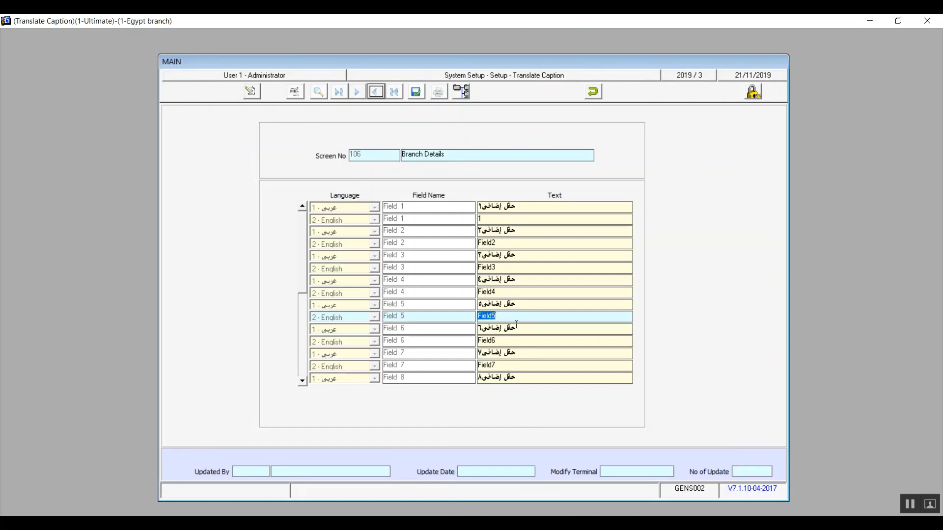
type("5")
left_click(416, 95)
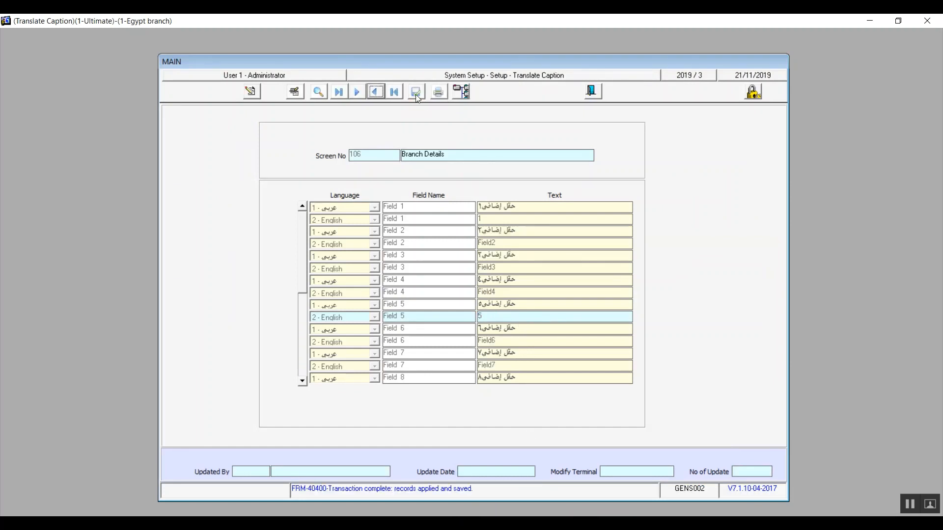
Step: Cancel the open edit in Branch Details and reload the Egypt branch to check the captions in its archived documents
left_click(592, 523)
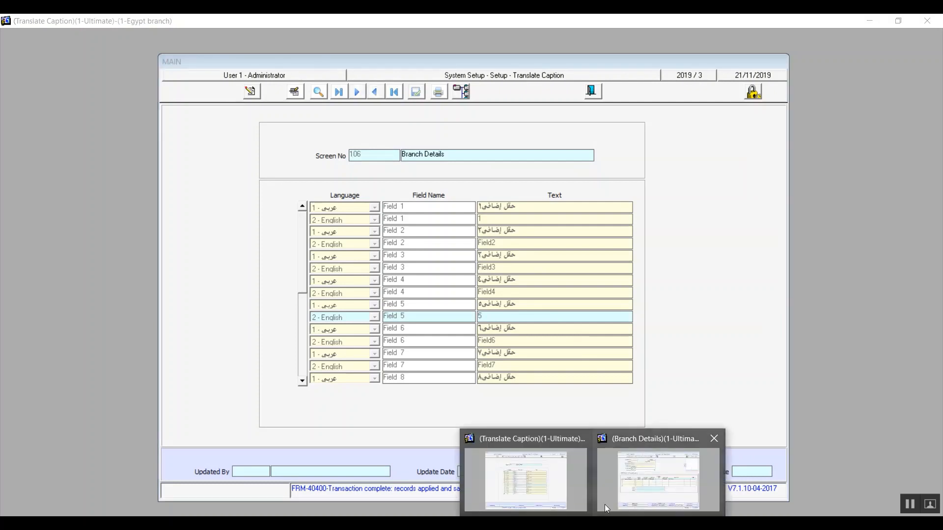
left_click(629, 480)
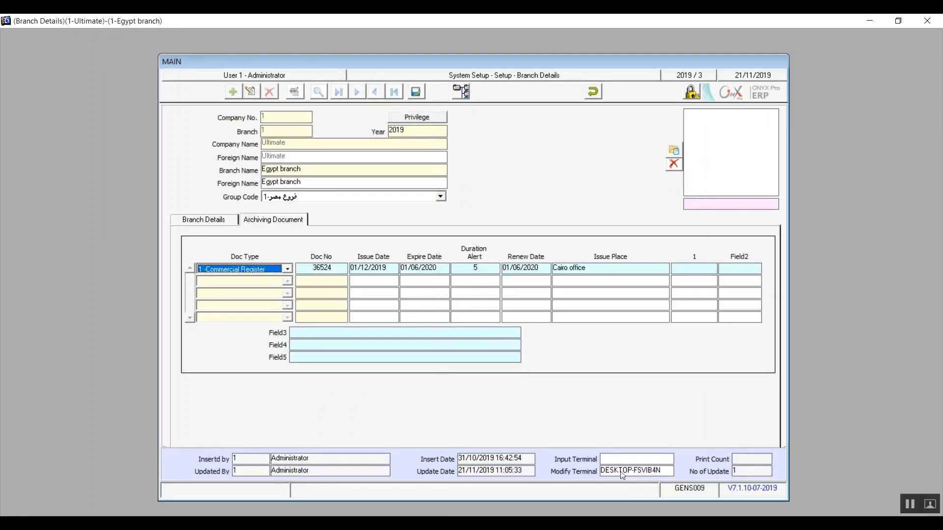
left_click(593, 94)
left_click(459, 309)
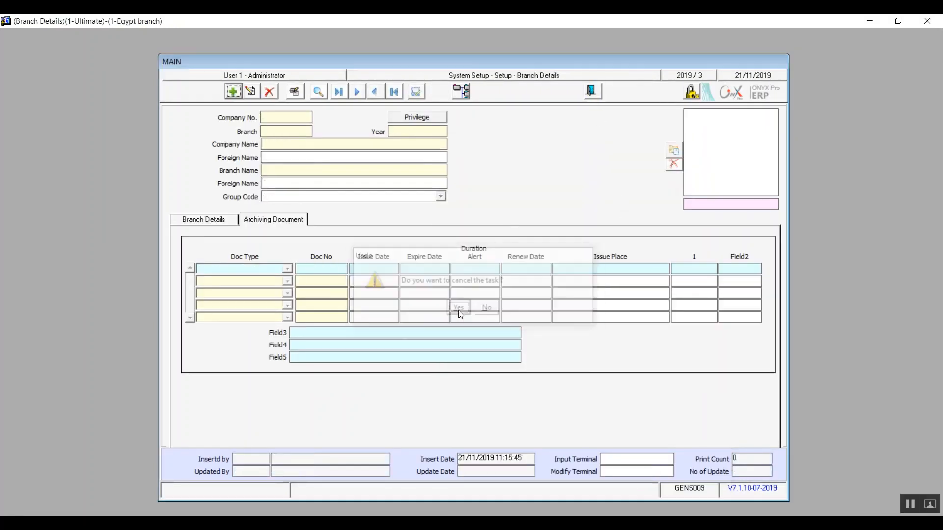
left_click(592, 92)
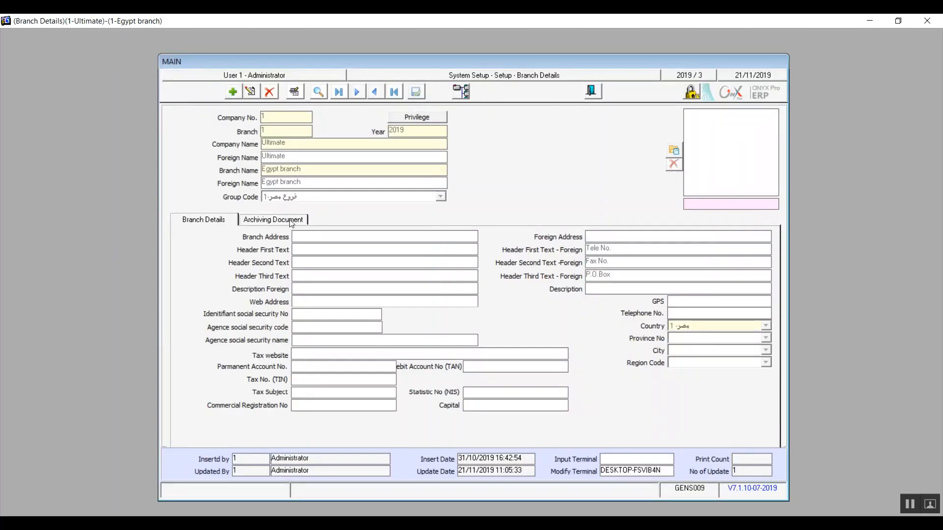
left_click(291, 222)
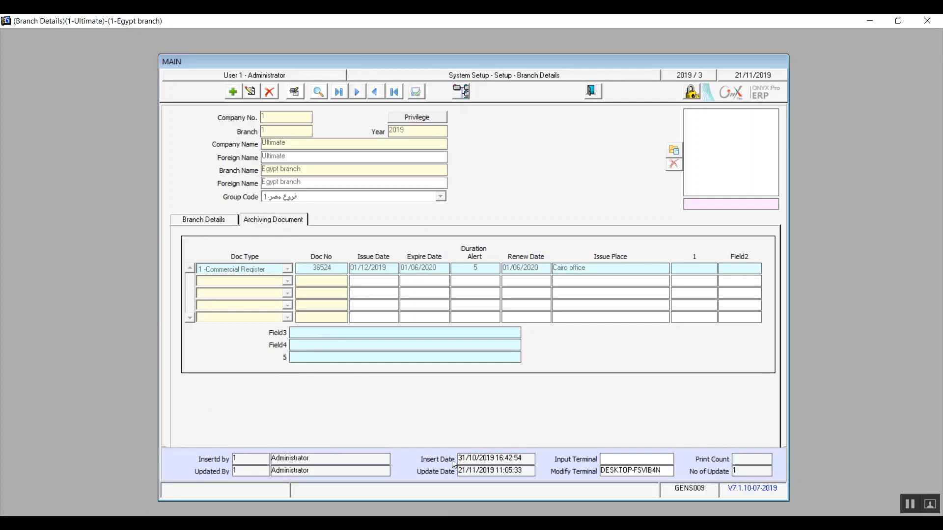
Step: Return to Translate Caption and close it, and open the Approvals Levels screen from the system setup
left_click(593, 524)
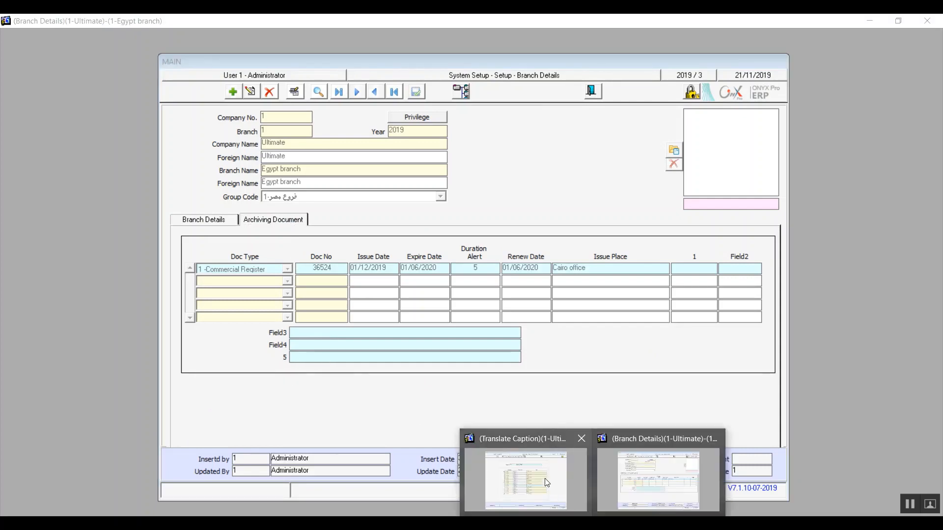
left_click(542, 480)
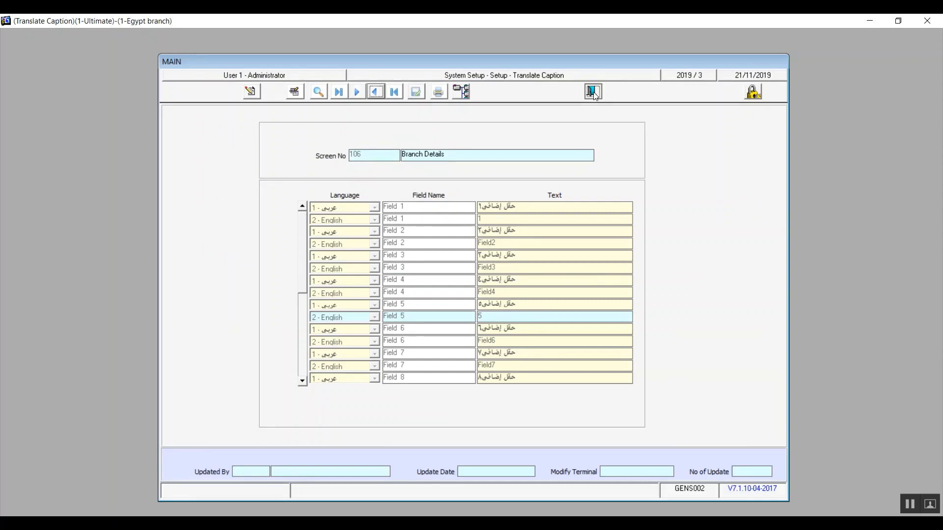
left_click(593, 91)
double_click(234, 332)
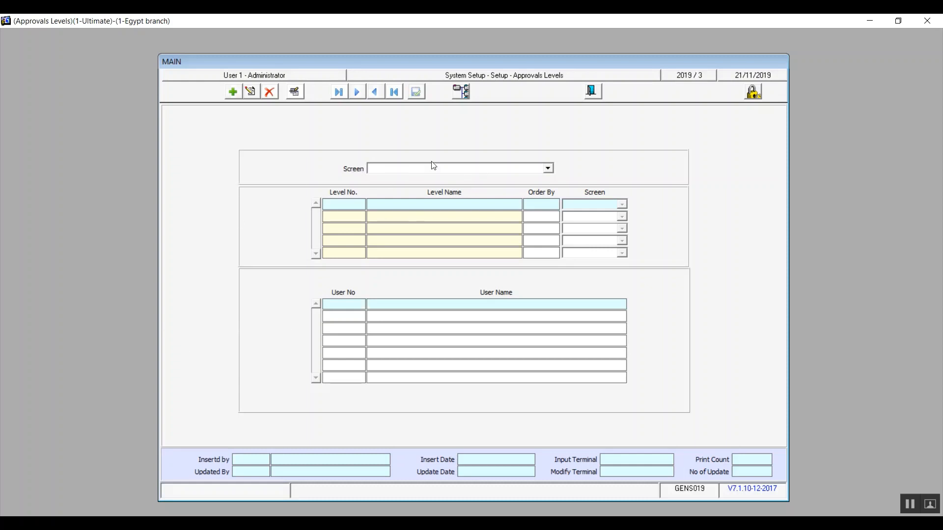
Step: Choose Purchase Request as the screen whose approval levels are shown
left_click(548, 169)
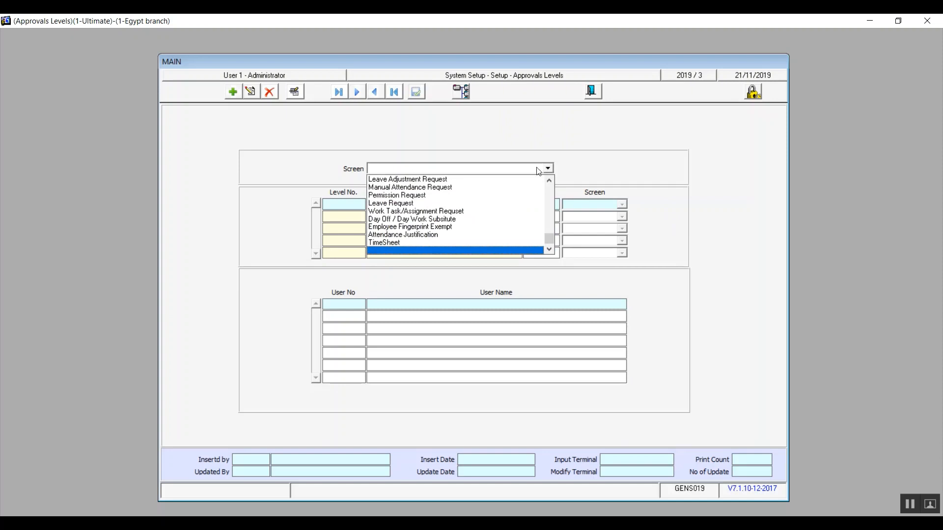
left_click(549, 208)
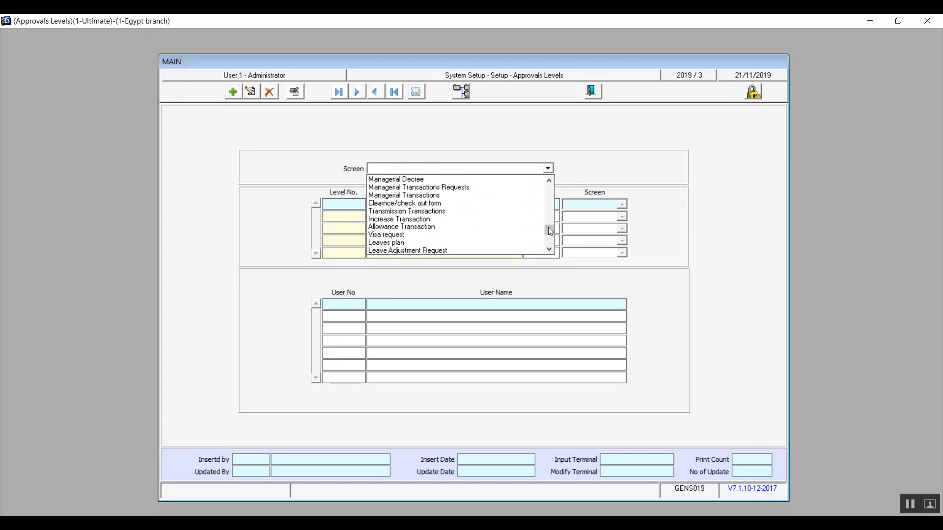
left_click_drag(549, 228, 547, 179)
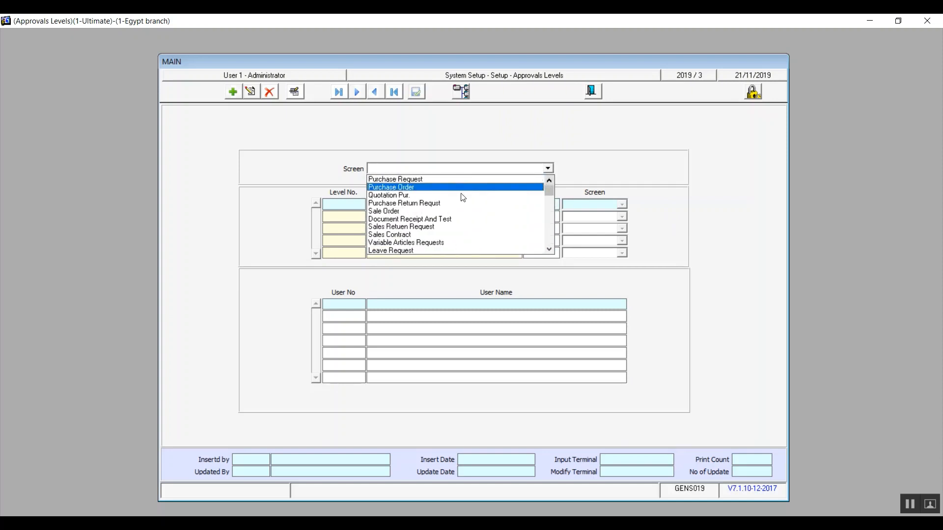
left_click(433, 179)
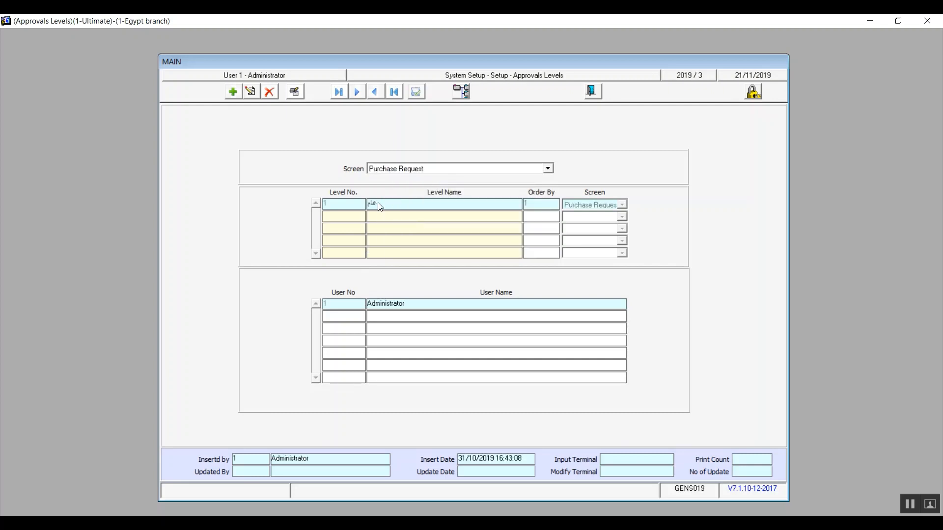
Step: Open the Purchase Request approval levels for editing and rename level 1 as Purchases manager approval
left_click(251, 93)
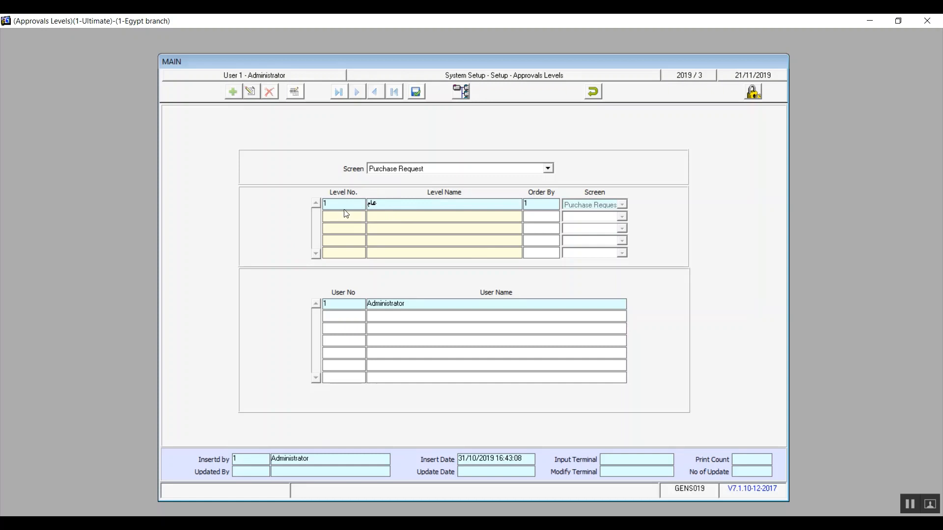
type("م")
left_click(340, 217)
left_click(387, 205)
key("BackSpace")
type("chases manager app")
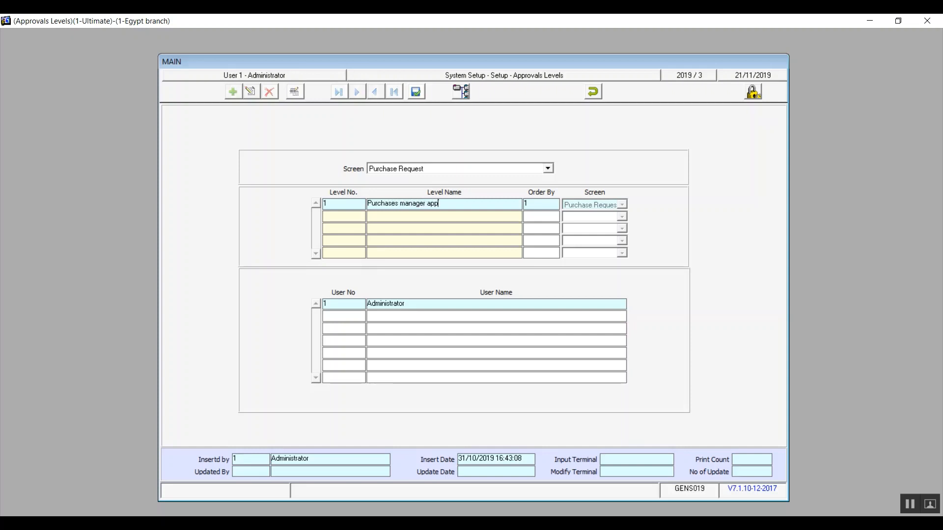
type("roval")
Step: Reselect user 1, Administrator, from the user list as the approver of level 1
left_click(421, 304)
left_click(329, 303)
key("F9")
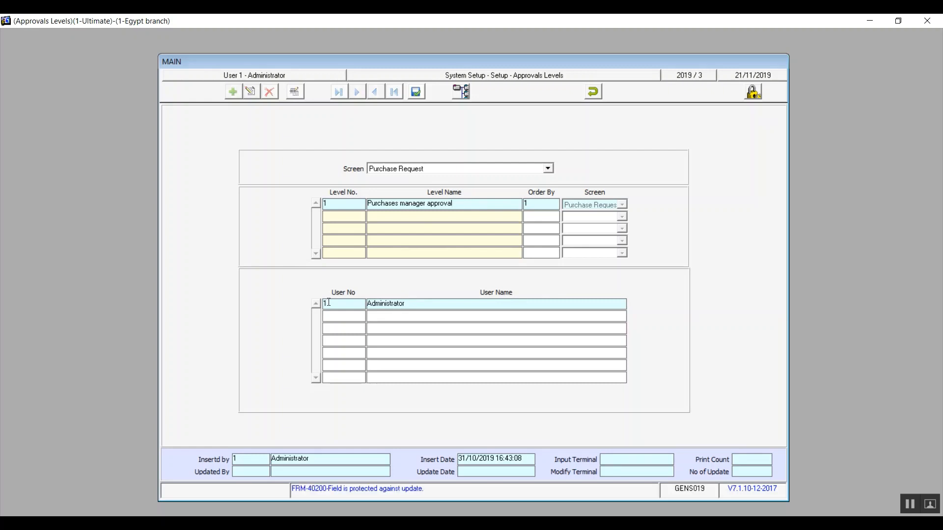
double_click(328, 303)
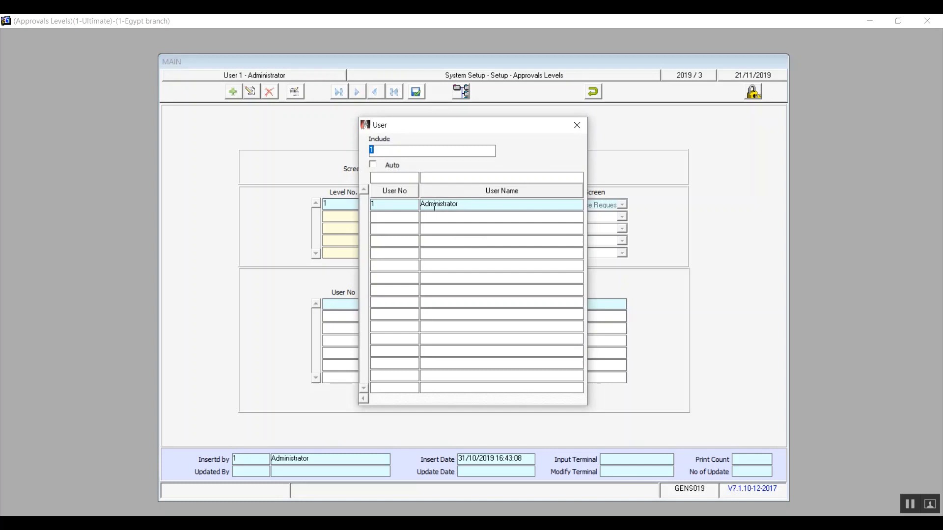
left_click(434, 205)
double_click(433, 205)
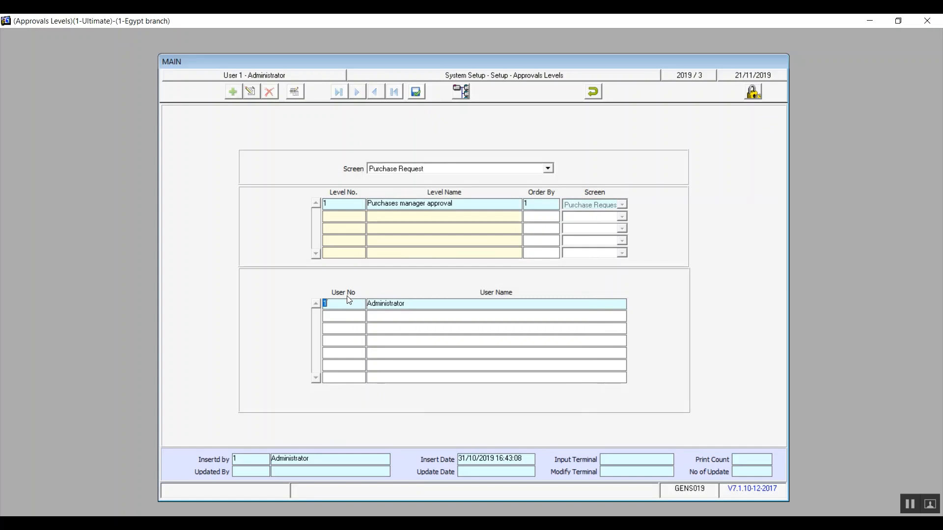
key("F9")
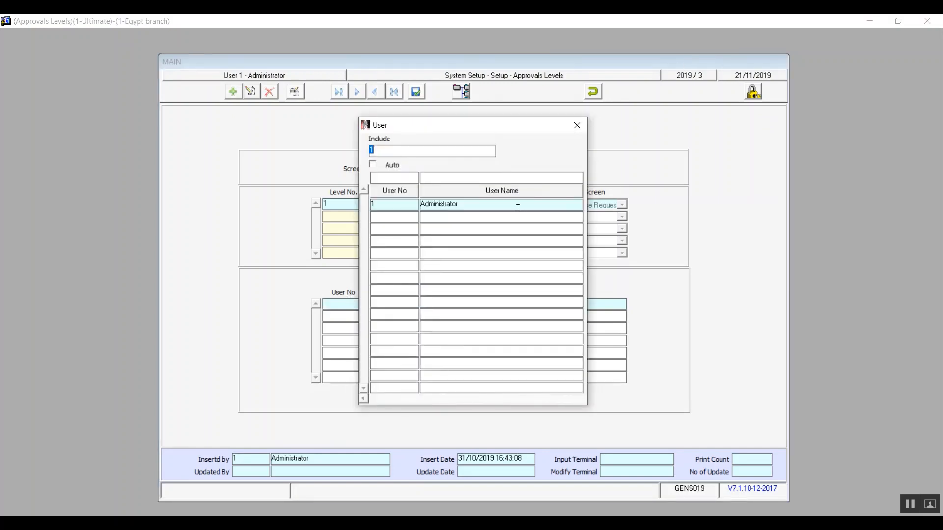
double_click(517, 207)
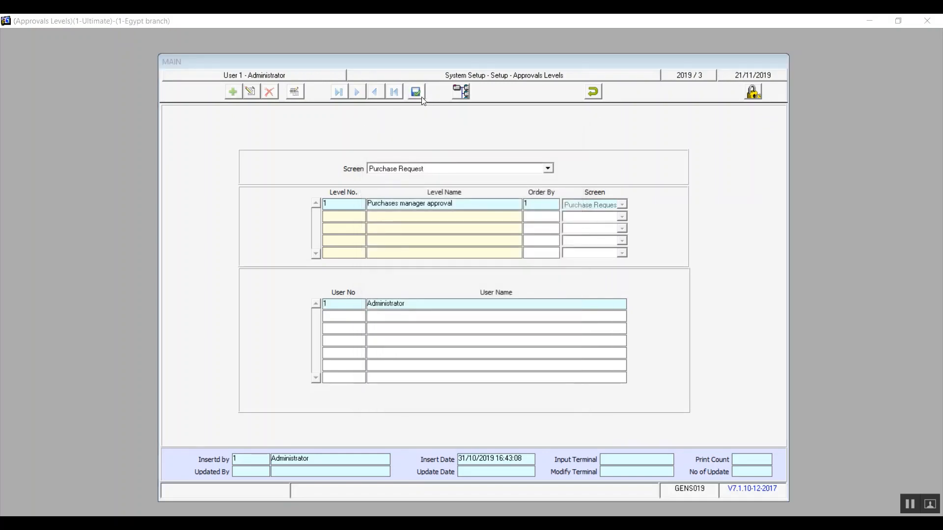
Step: Save the approval level, cancel the remaining edit and close the Approvals Levels screen
left_click(421, 97)
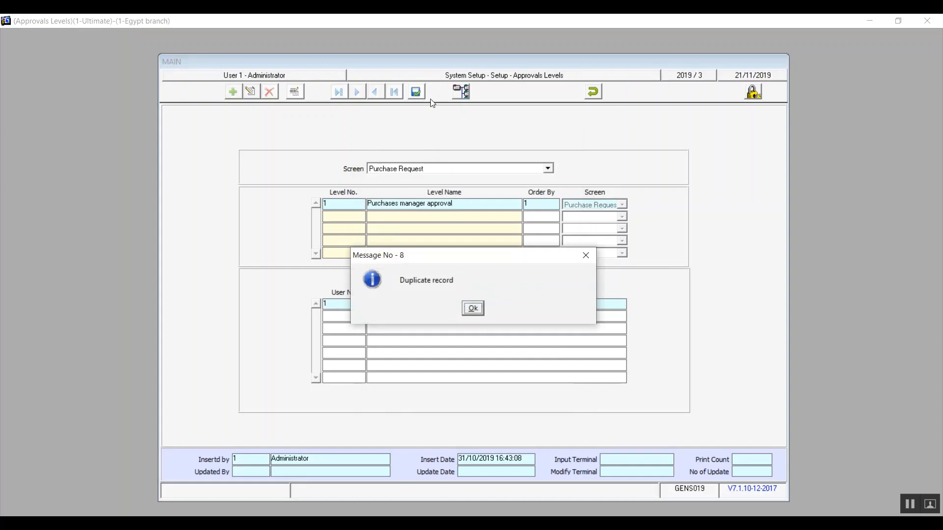
left_click(472, 309)
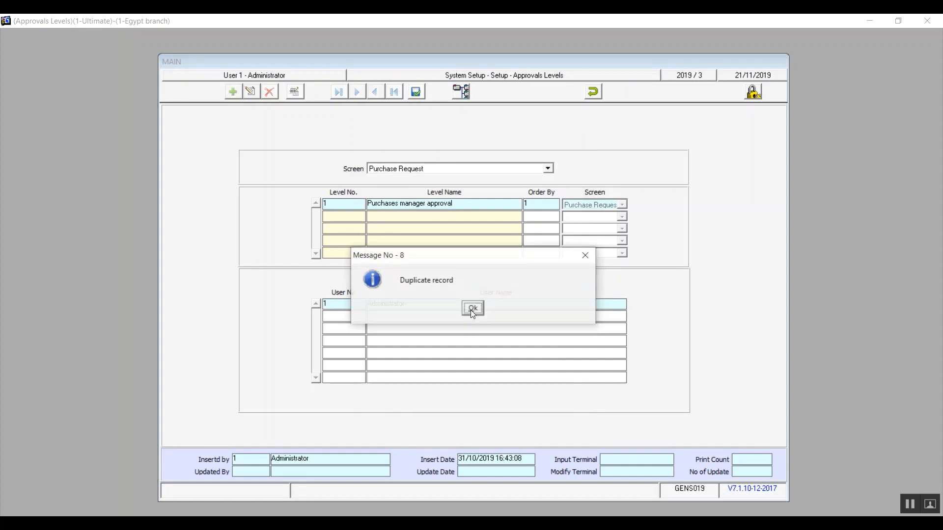
left_click(592, 92)
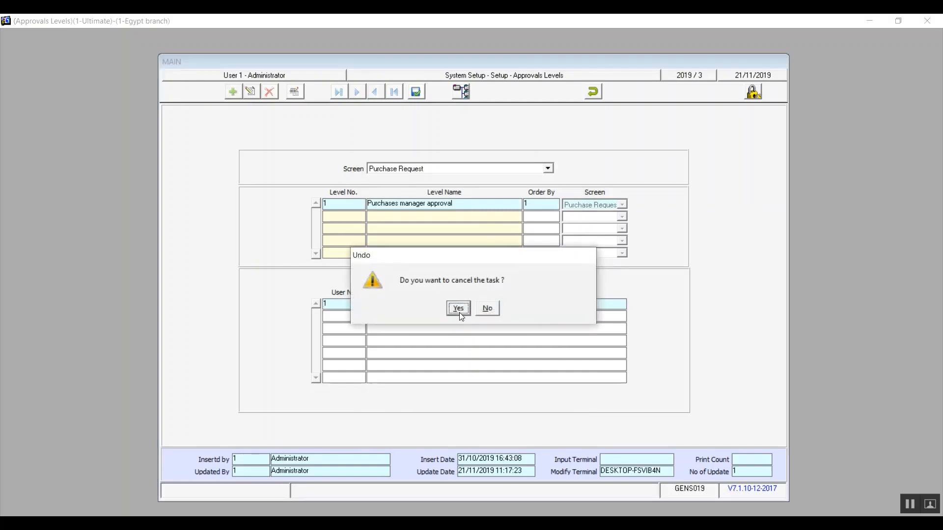
left_click(458, 310)
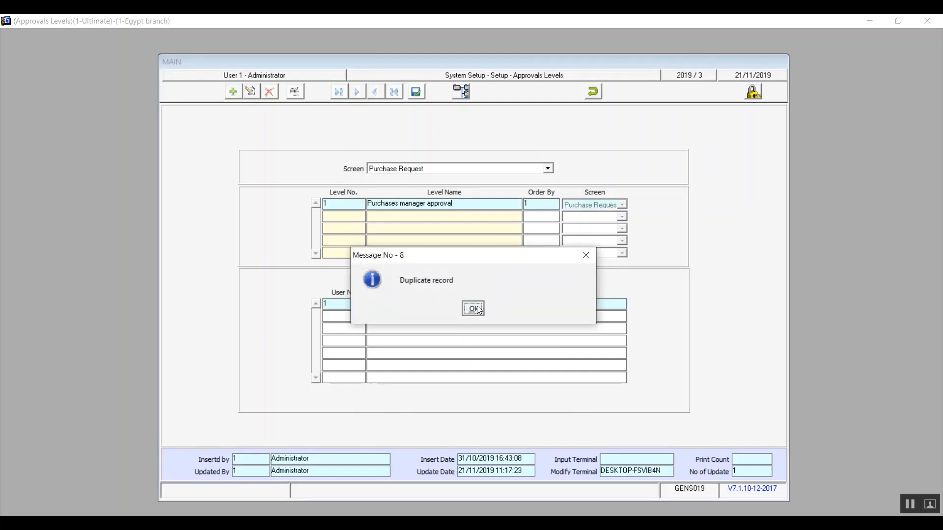
left_click(478, 308)
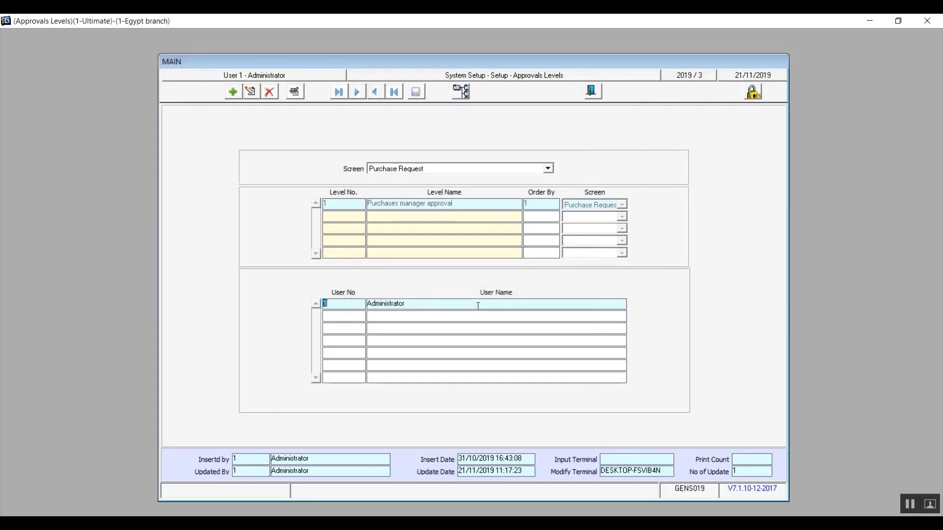
left_click(589, 96)
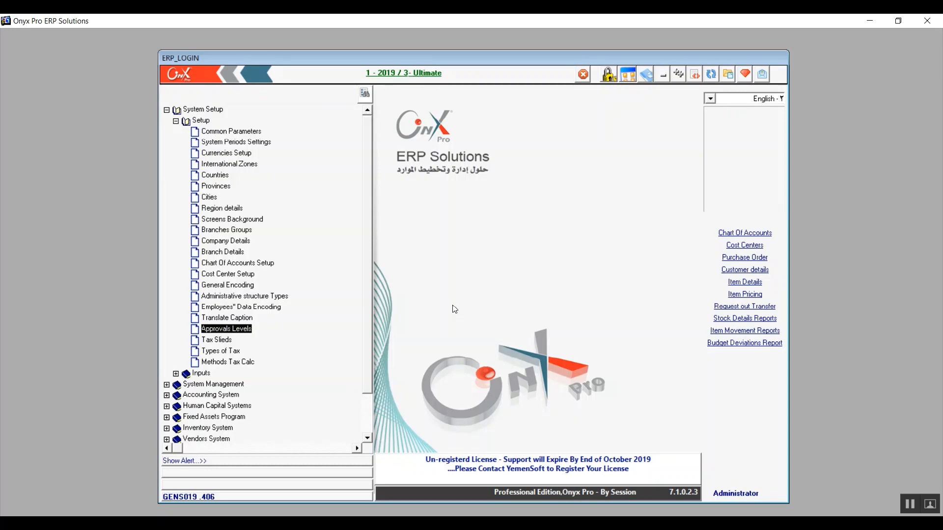
Step: Open the Tax Slieds screen from the system setup to view its fields, and close it
left_click(211, 342)
double_click(214, 342)
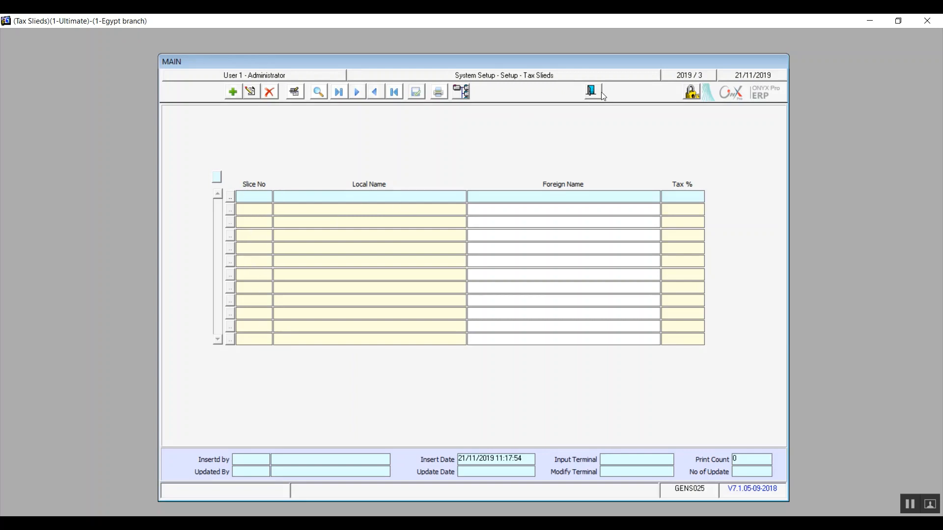
left_click(593, 91)
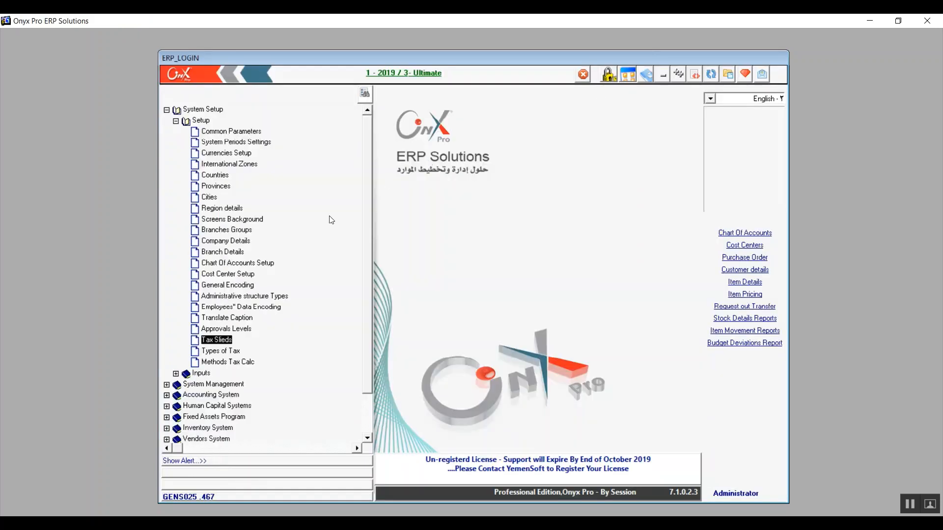
Step: Open the Types of Tax screen, view the Calc Method options in a new record, and discard it and close the screen
double_click(239, 351)
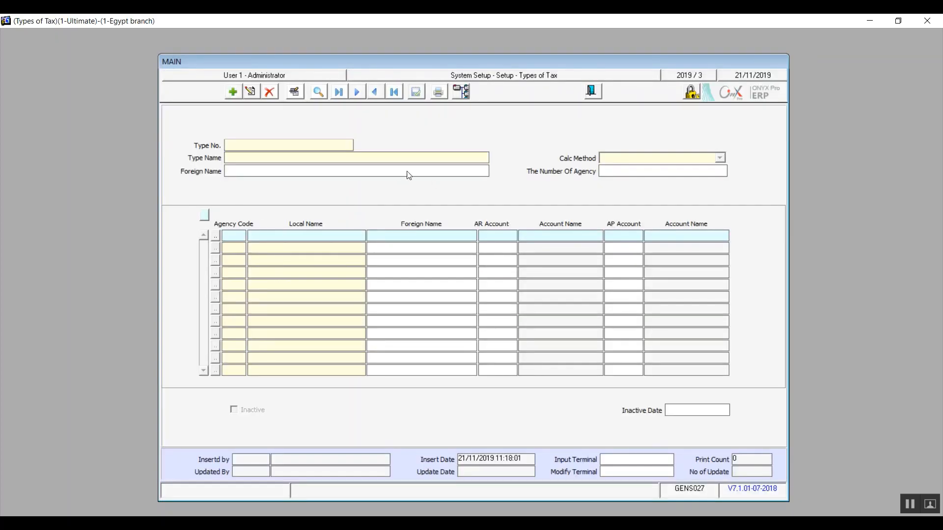
left_click(236, 95)
left_click(721, 157)
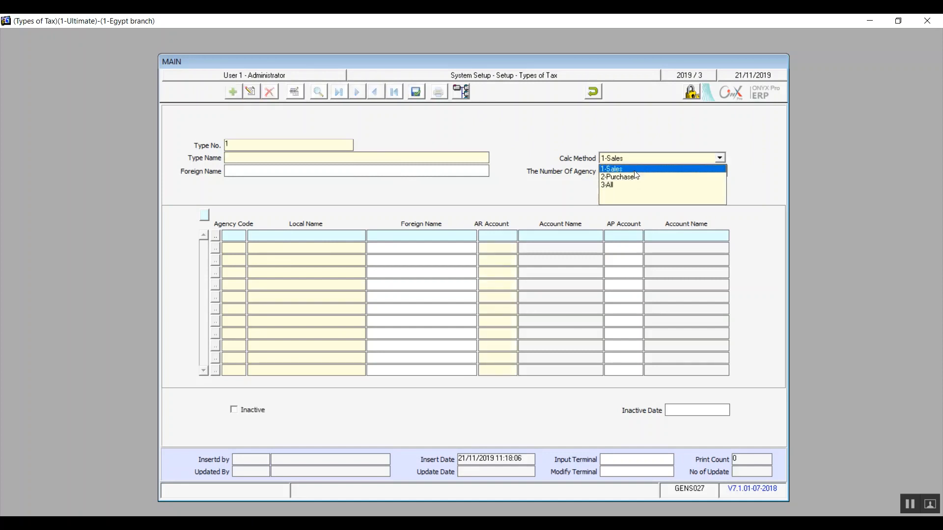
left_click(592, 93)
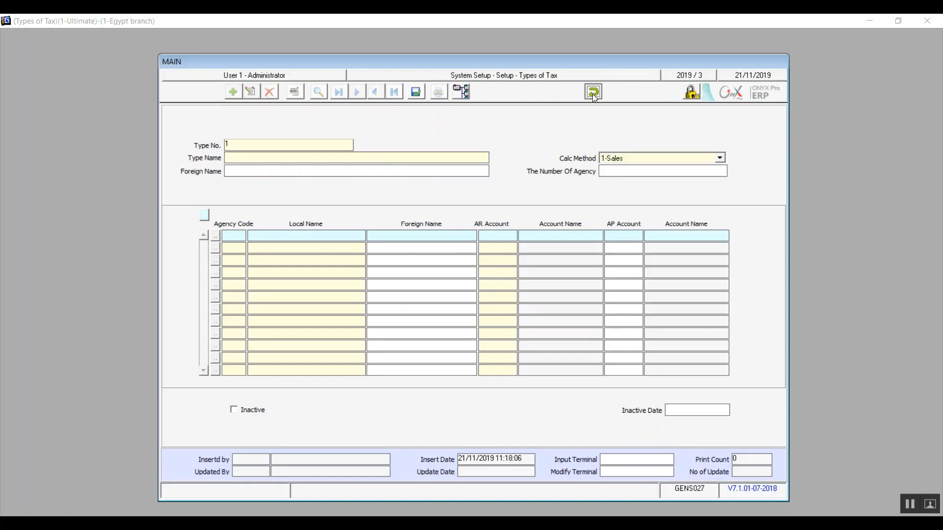
left_click(592, 93)
left_click(458, 309)
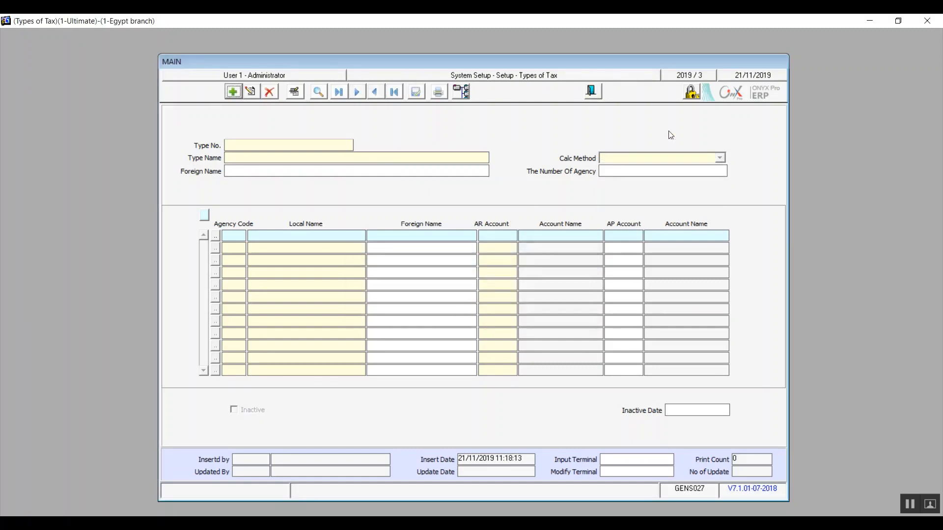
left_click(592, 91)
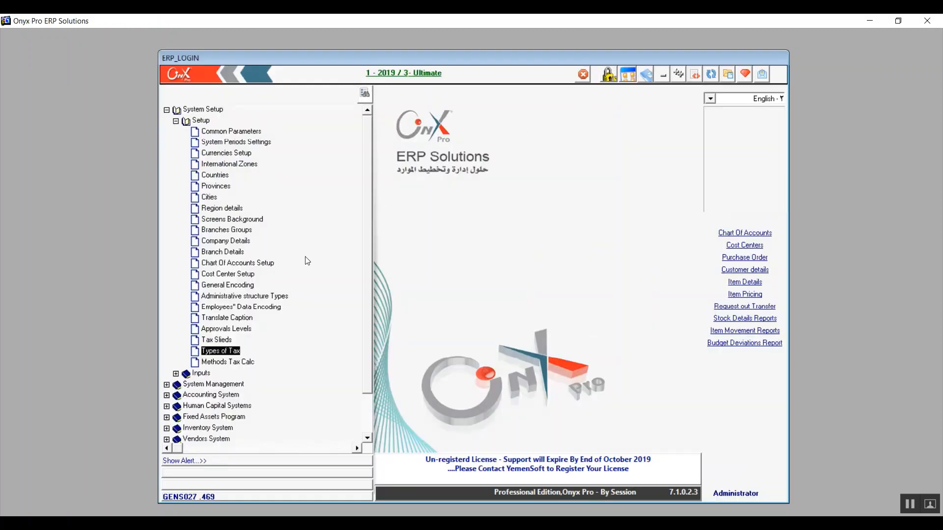
Step: Start a new record in the Methods Tax Calc screen and look over its Tax Type options and Branches list
double_click(234, 362)
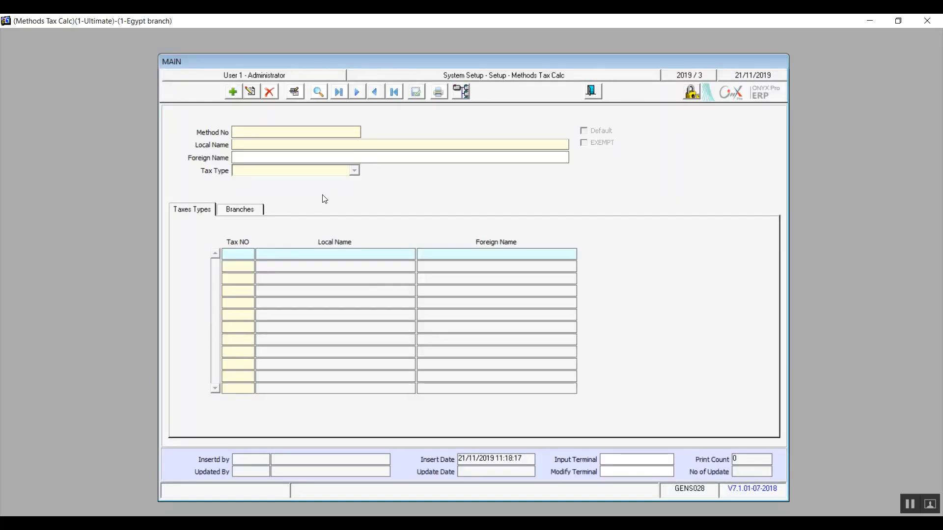
left_click(238, 93)
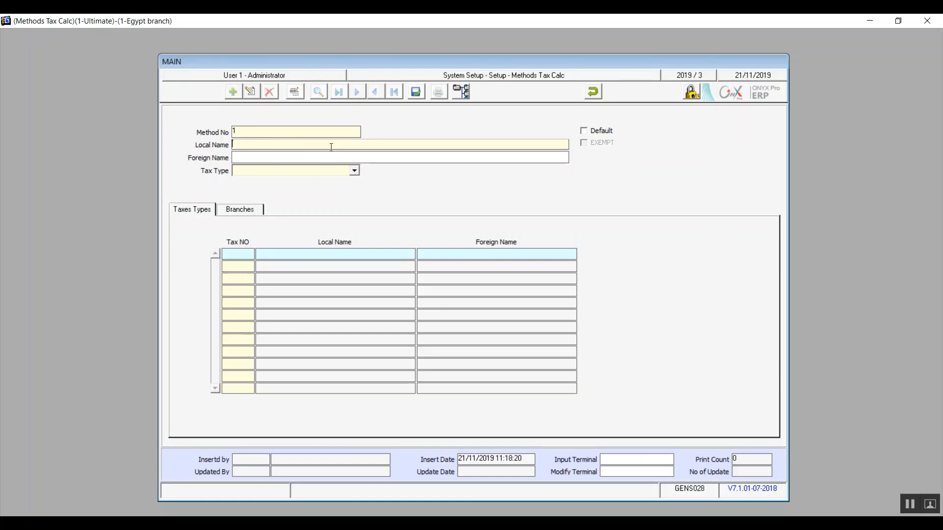
left_click(357, 171)
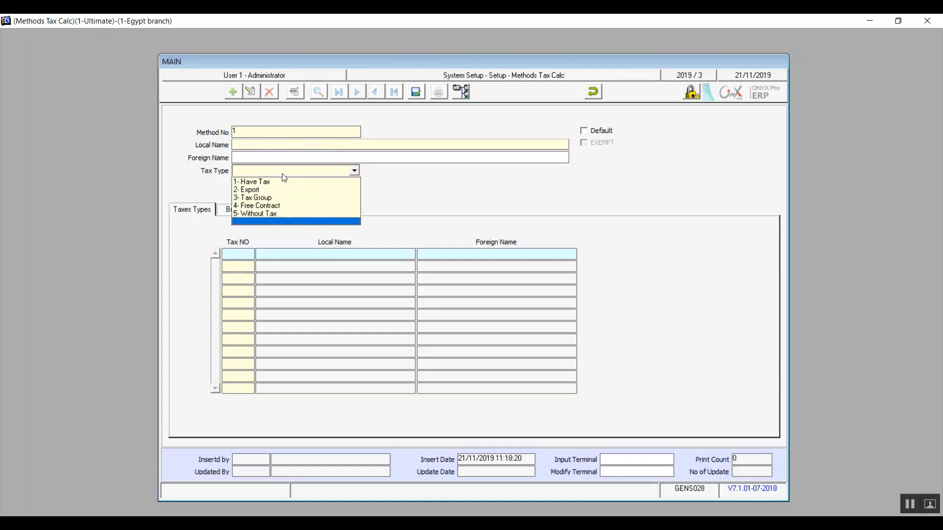
left_click(355, 170)
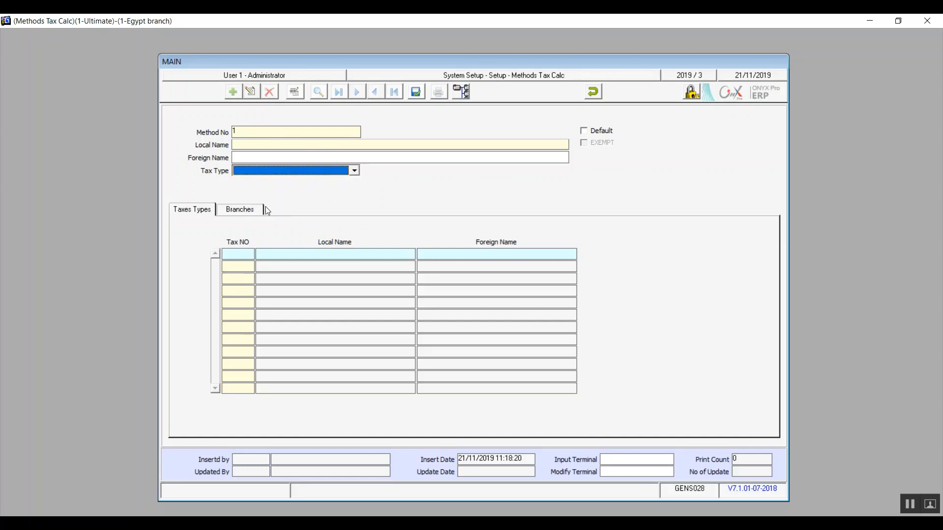
left_click(241, 210)
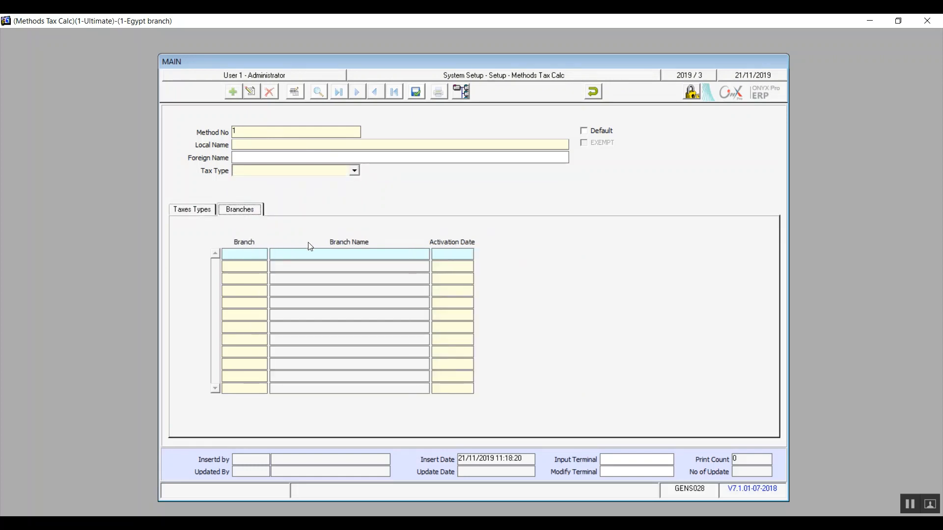
left_click(256, 256)
Step: Try 1- Have Tax as the method's tax type, and set it to 5- Without Tax
left_click(354, 171)
left_click(291, 181)
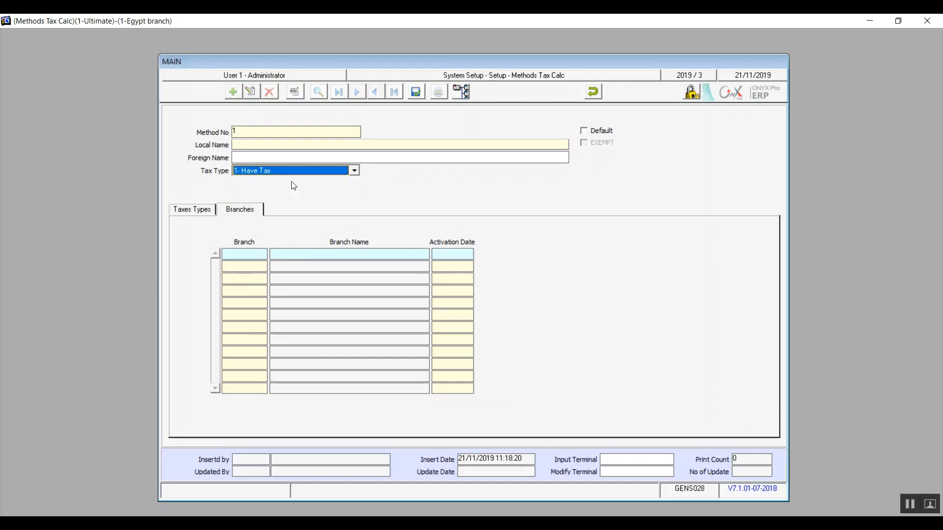
left_click(354, 170)
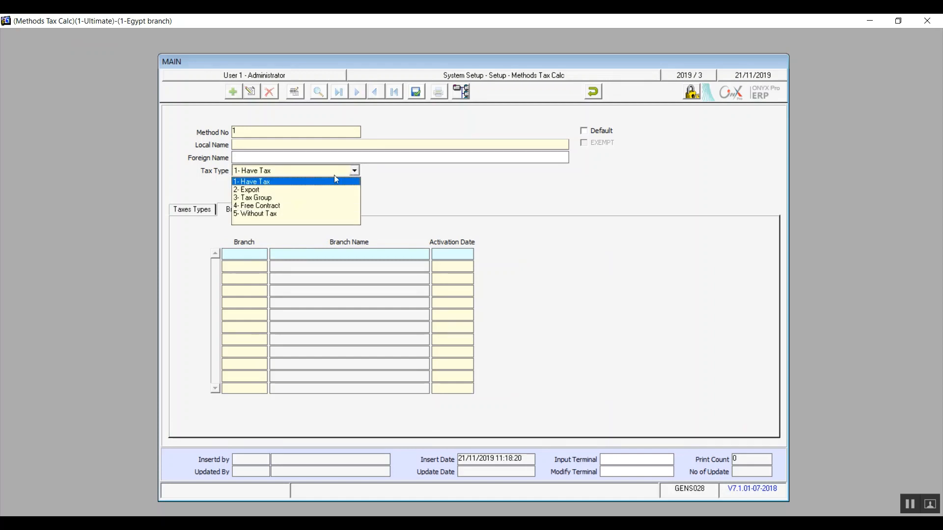
left_click(288, 214)
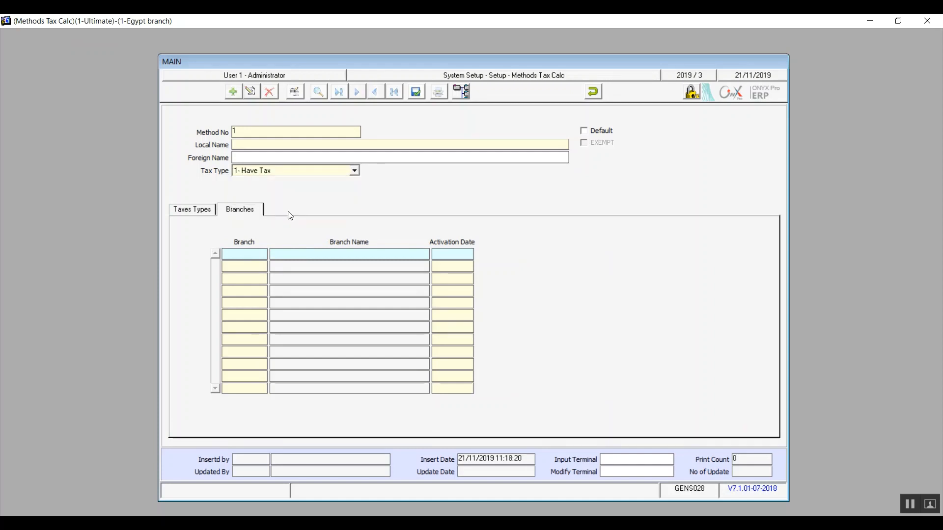
left_click(199, 211)
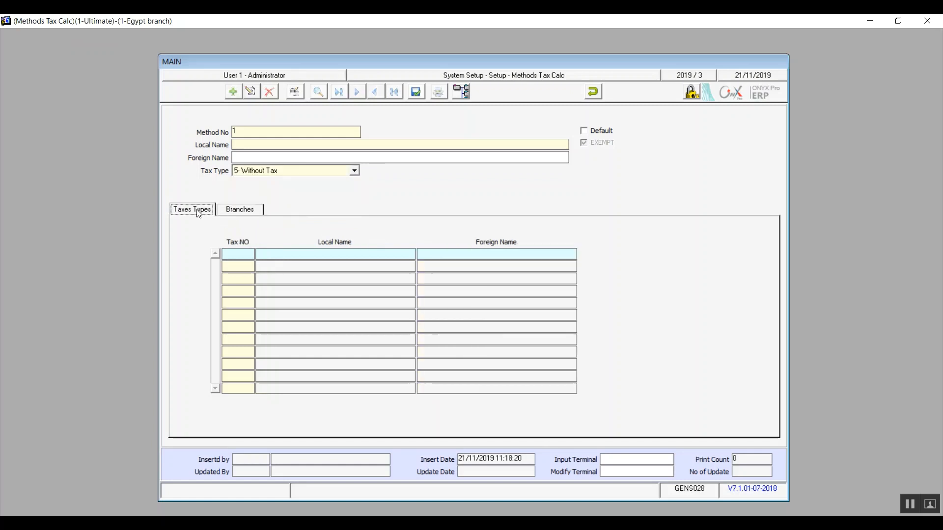
left_click(234, 253)
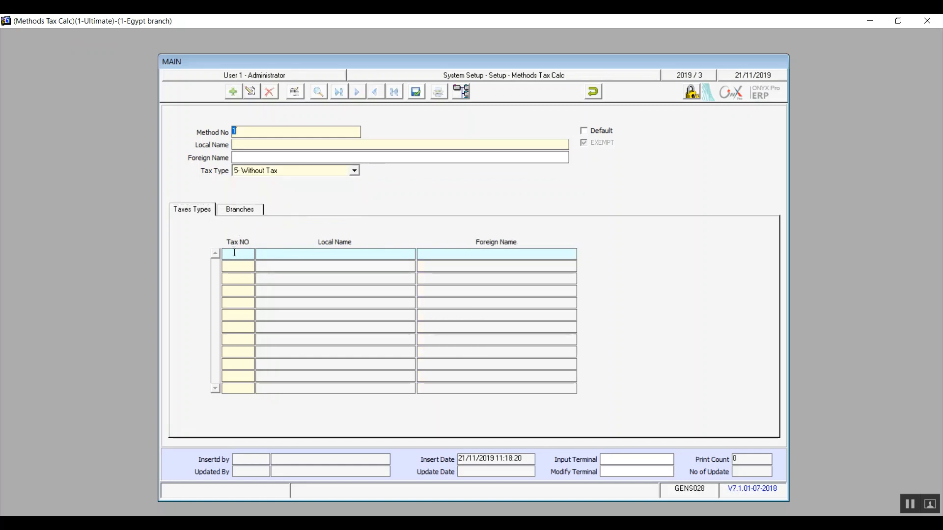
Step: Enter 1 as the method's local name and add branch 1, Egypt branch, to its branches
left_click(246, 210)
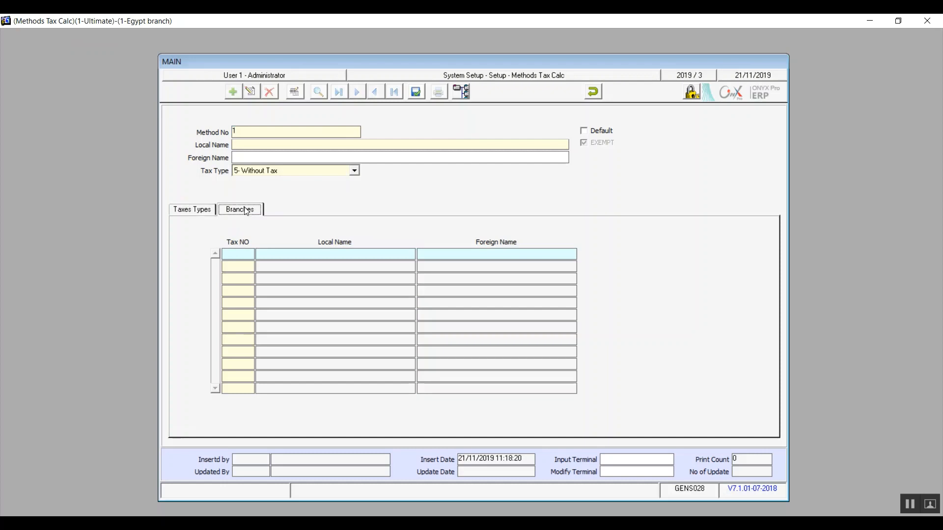
left_click(281, 146)
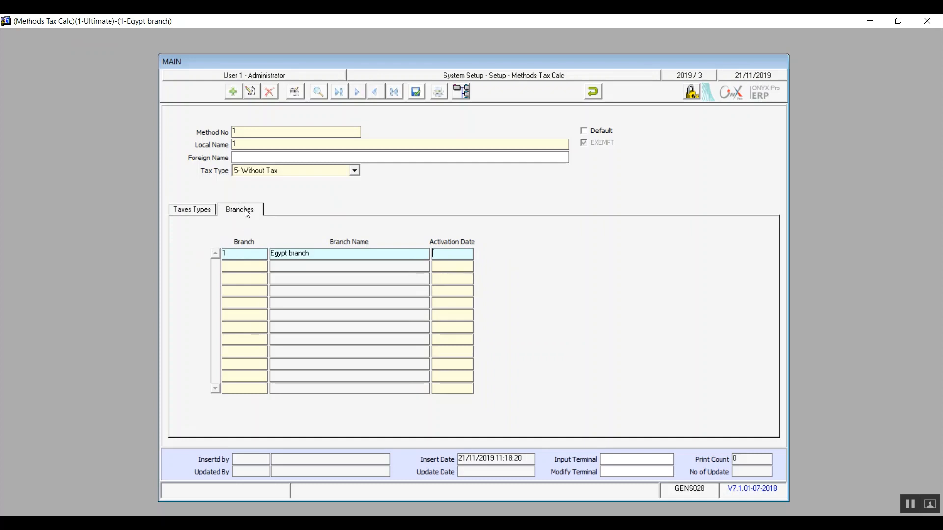
left_click(246, 211)
left_click(243, 254)
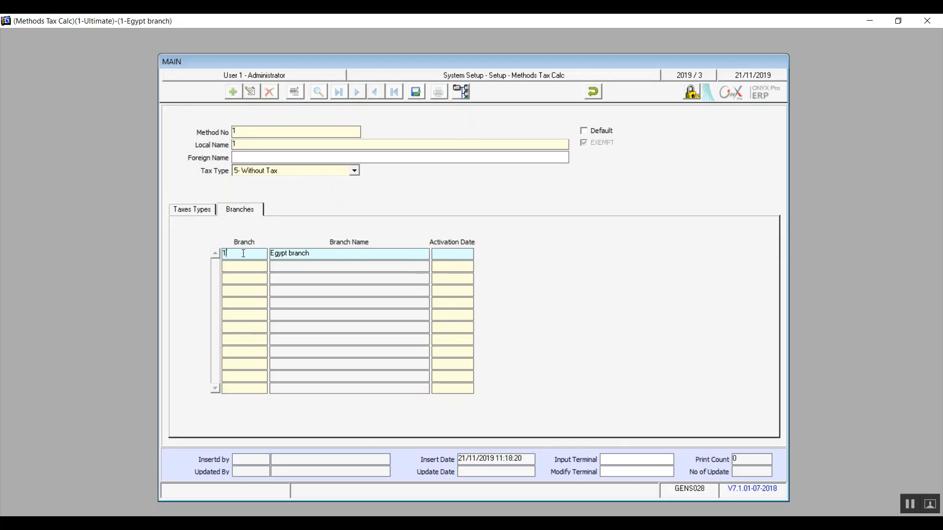
Step: Set the Egypt branch's activation date to 21/11/2019, save the tax calculation method and close the screen
left_click(452, 254)
type("21/11/2019")
left_click(419, 90)
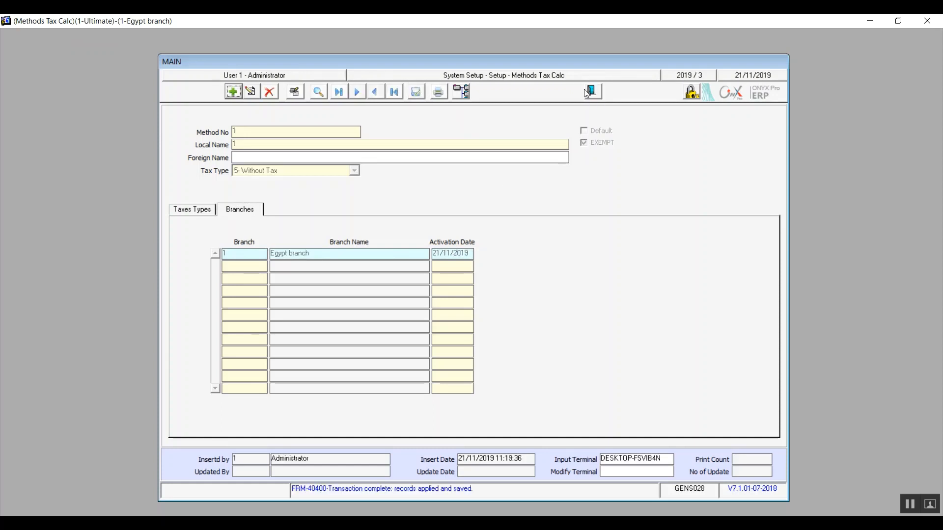
left_click(589, 92)
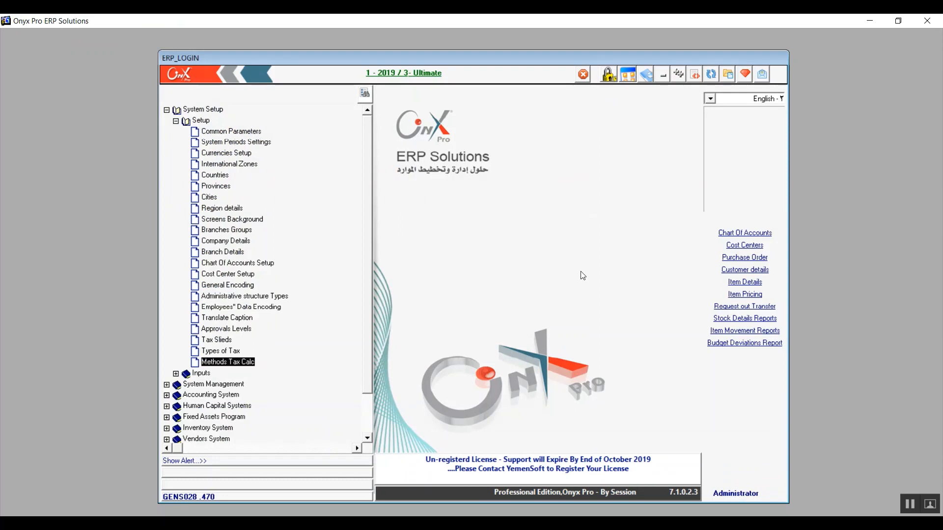